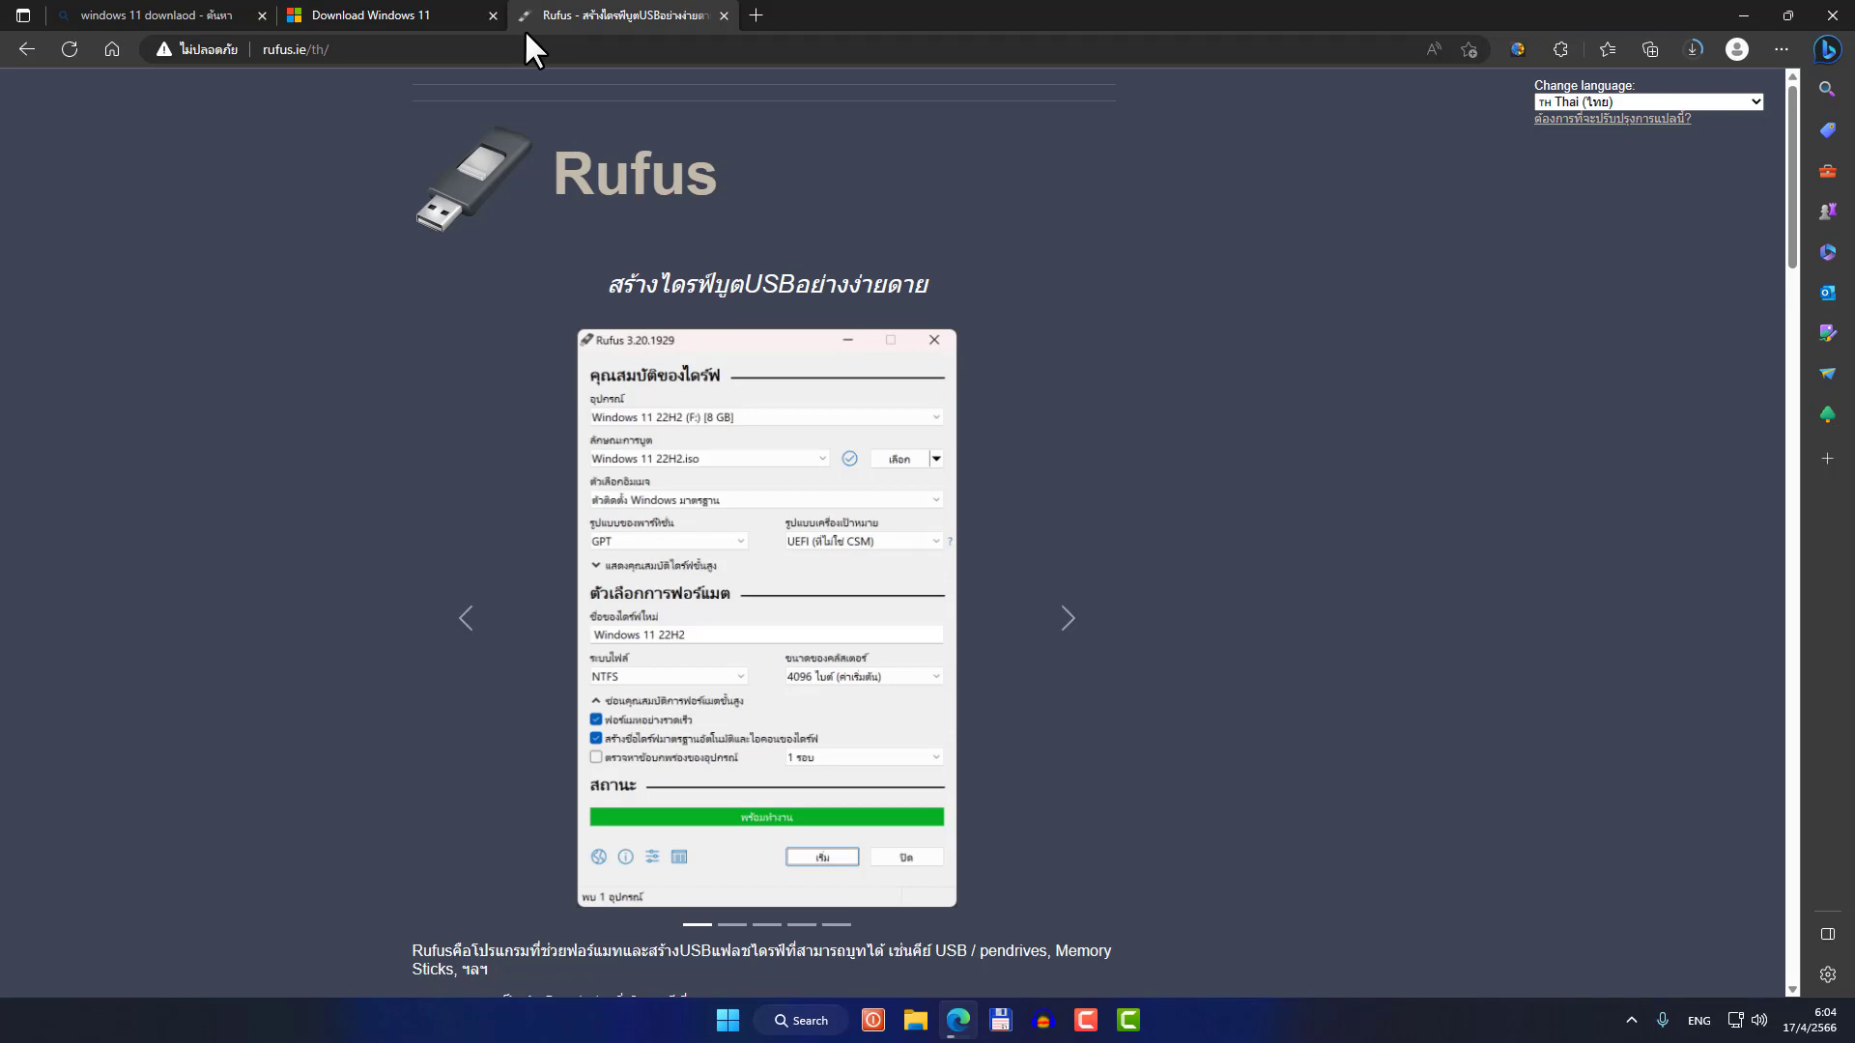
Step: Download the portable version of Rufus 3.22 from its website and launch it, declining online update checks
scroll(560, 143, down, 10)
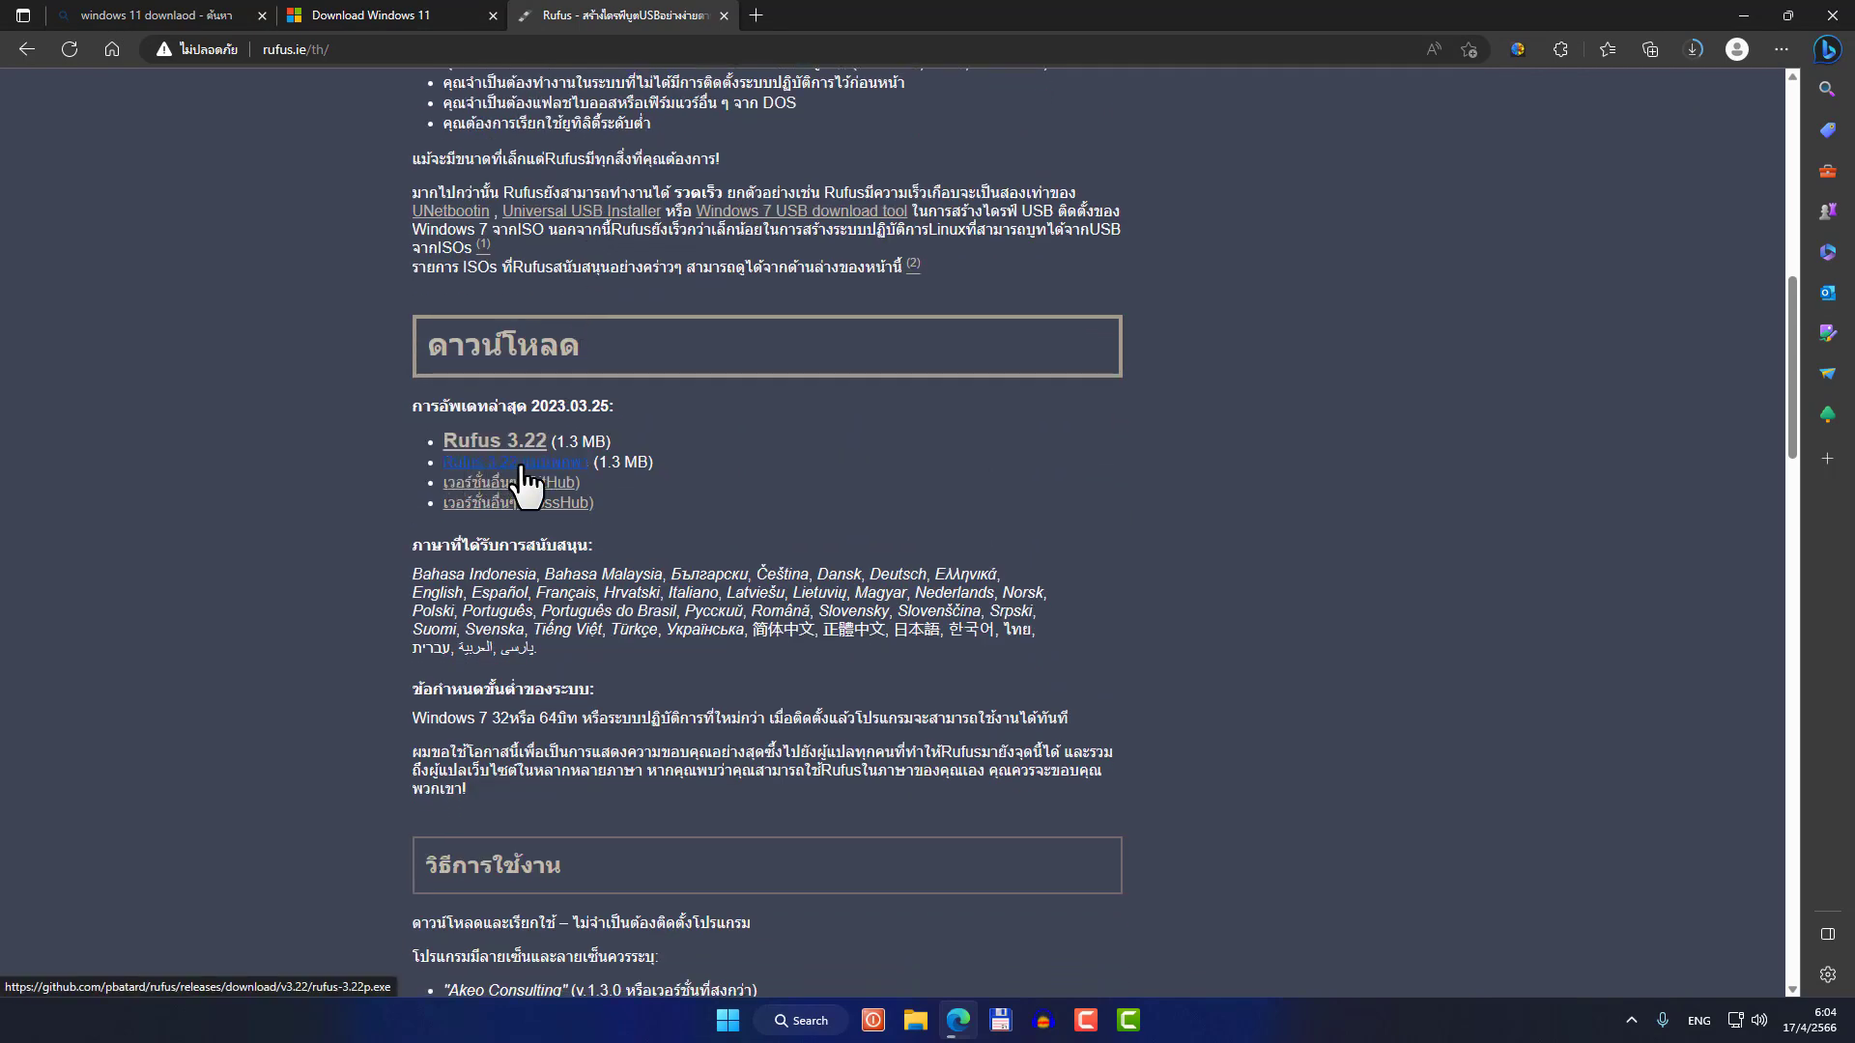
click(523, 464)
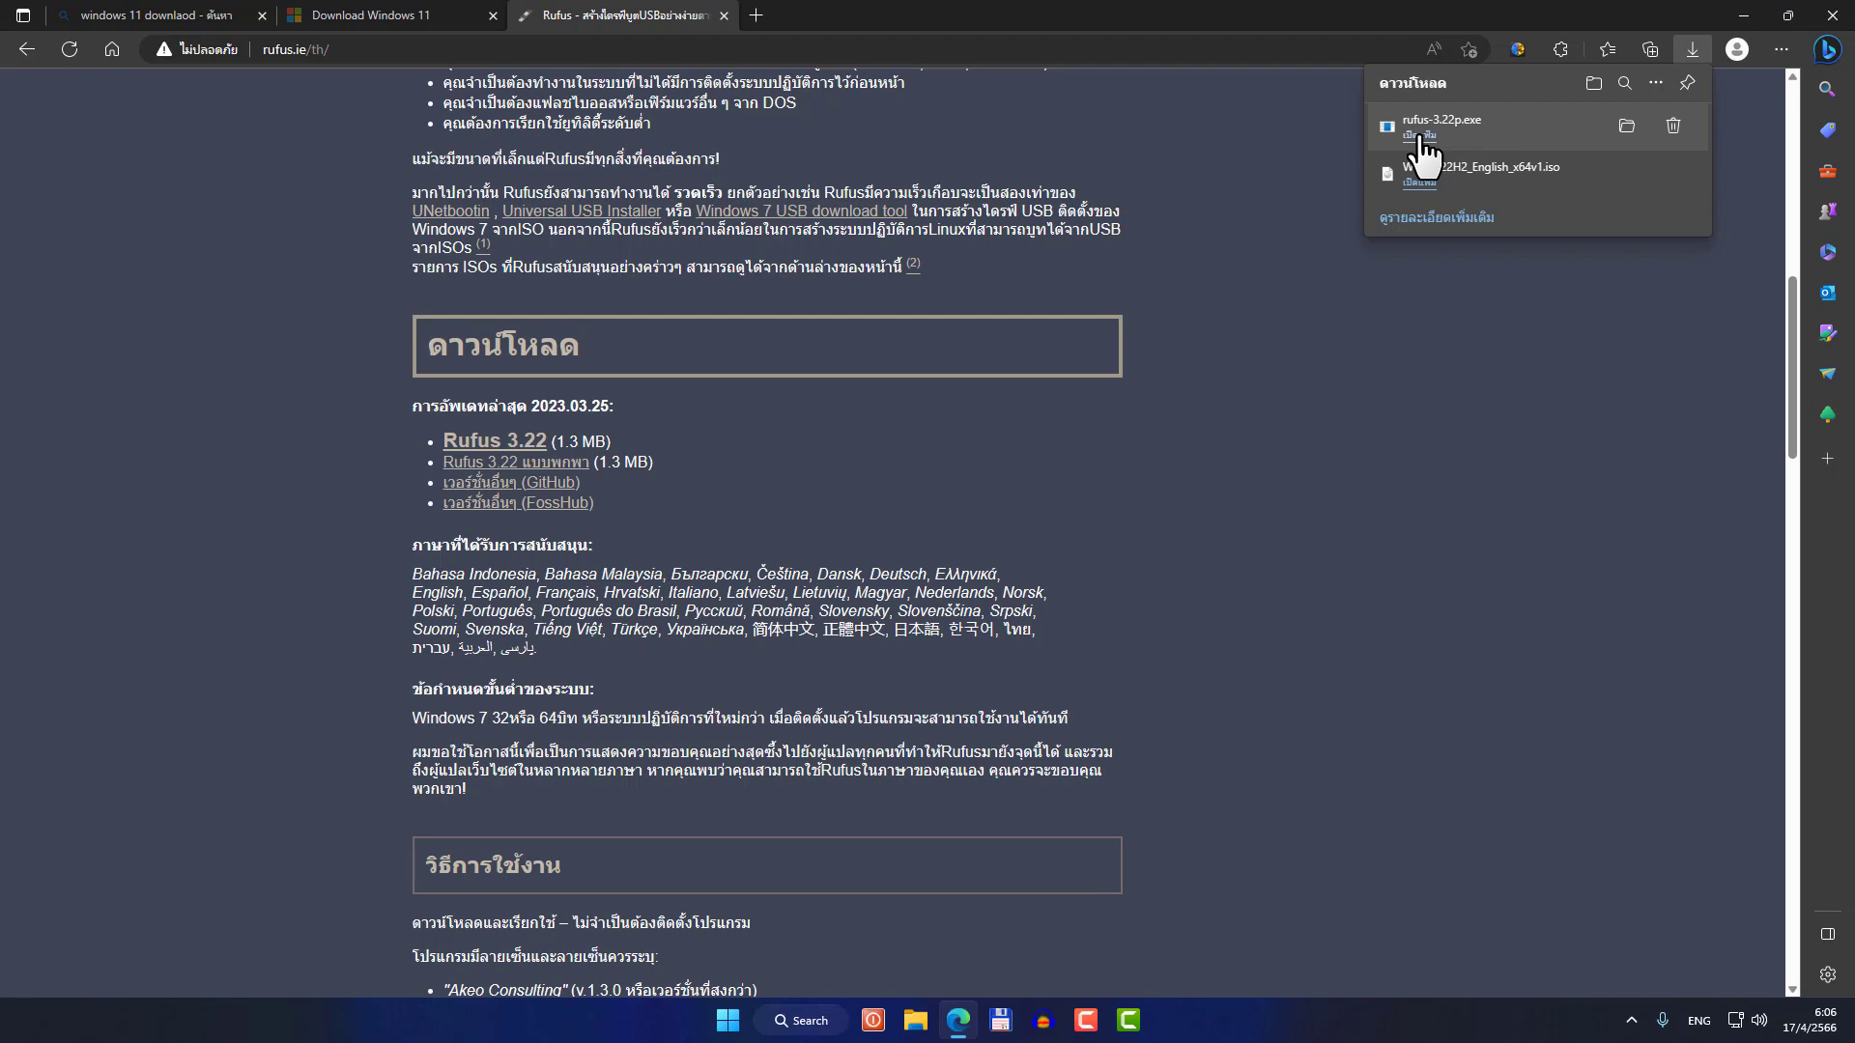
click(1742, 16)
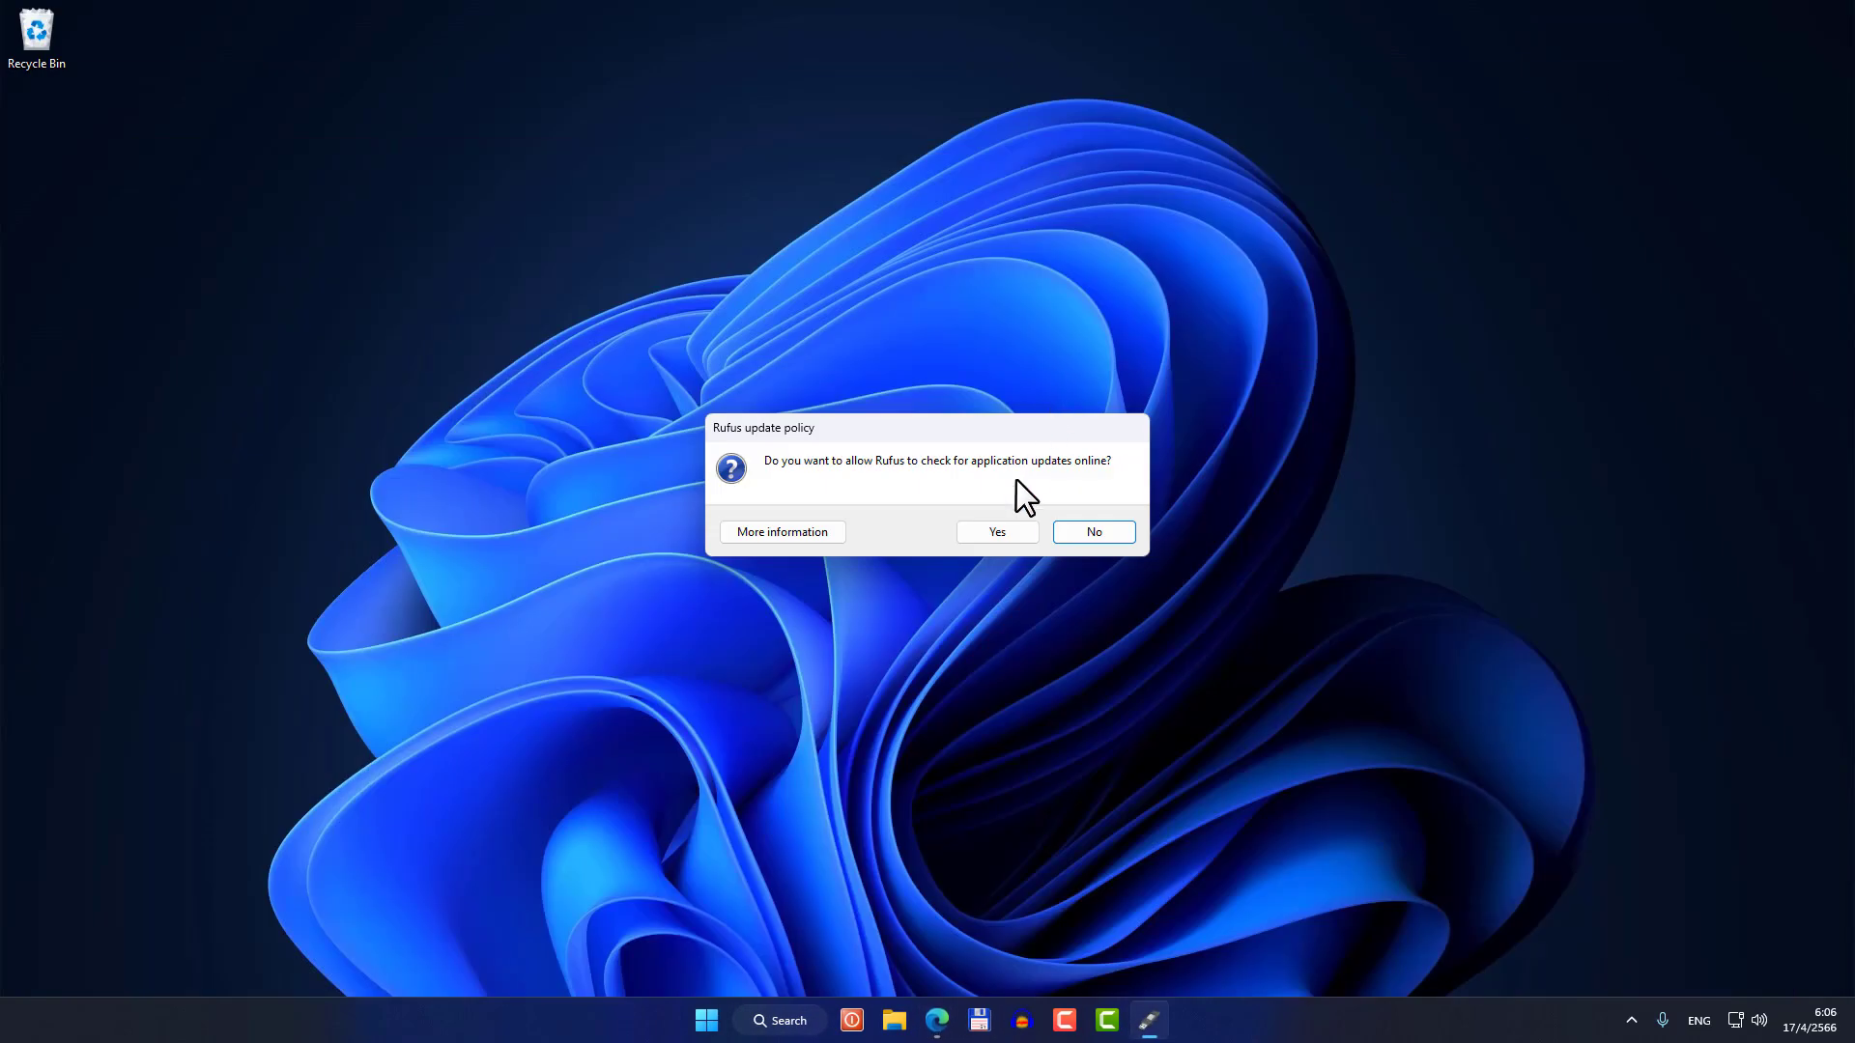
click(1093, 532)
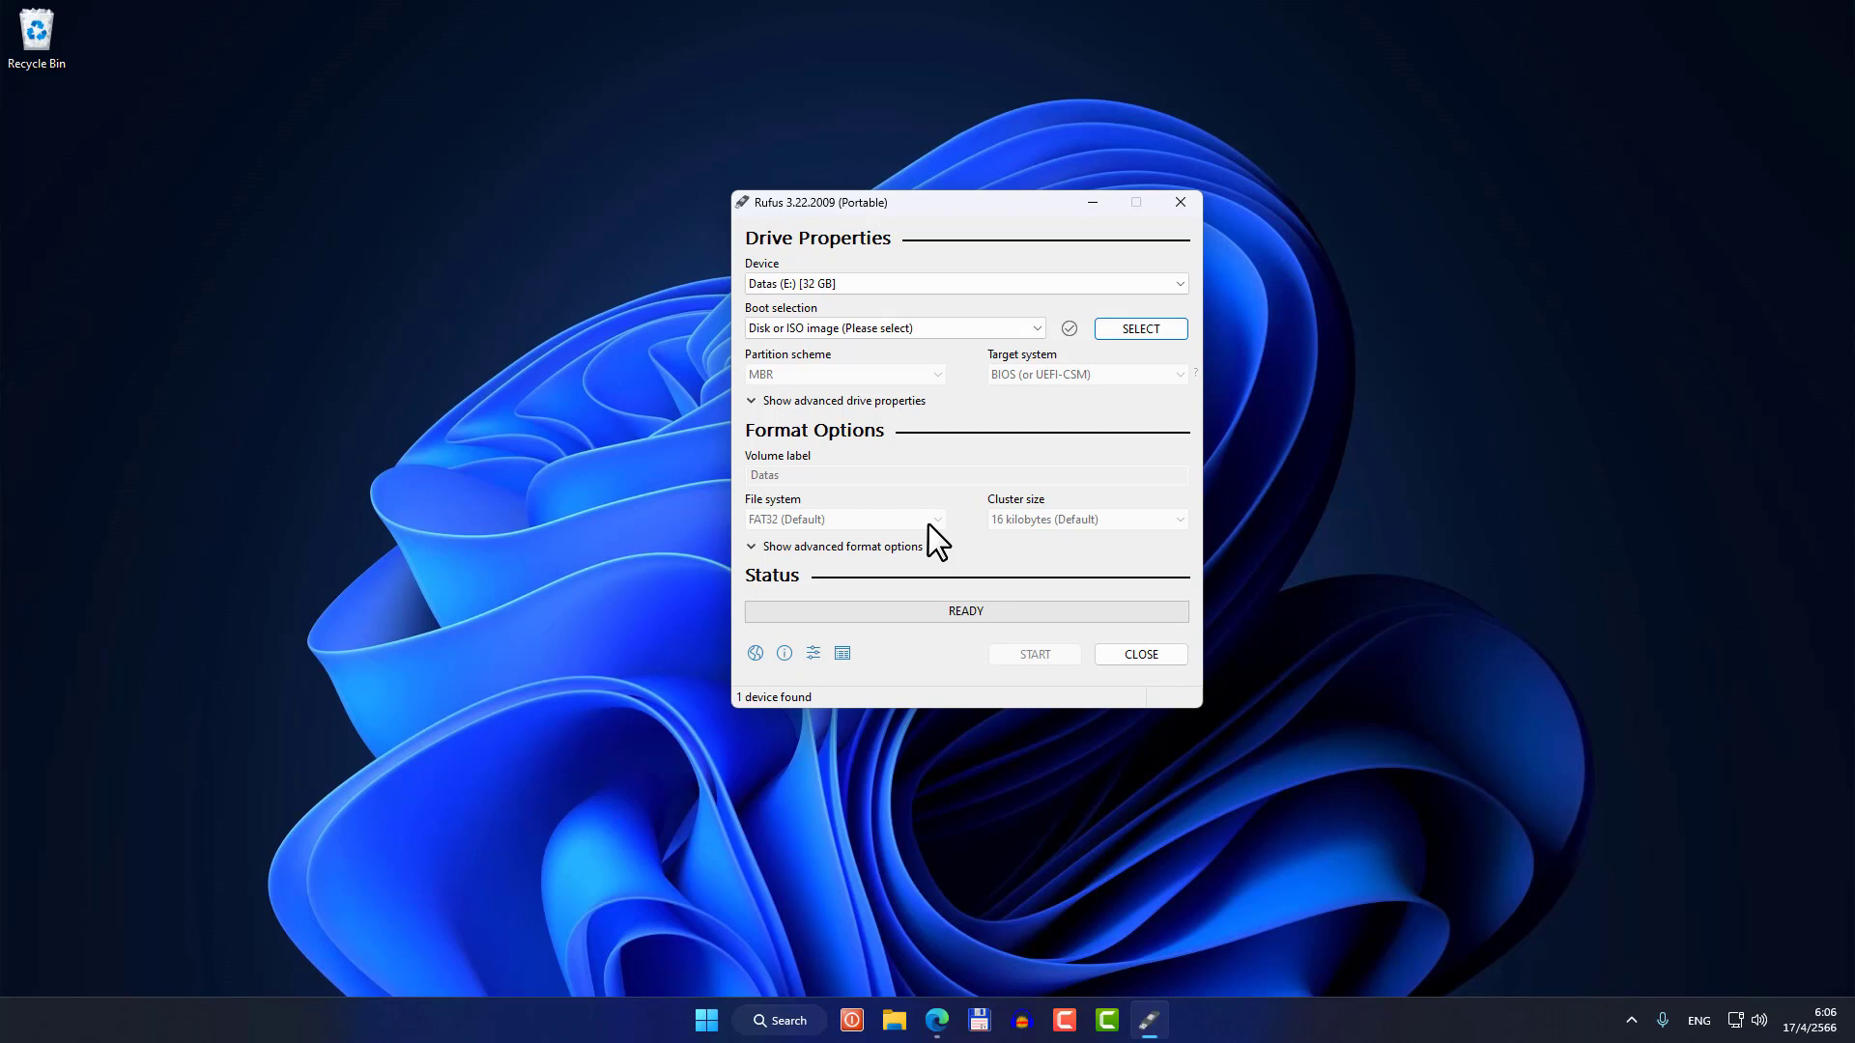
Step: Choose the Datas (E:) drive as the device and load Win11_22H2_English_x64v1.iso with the Standard Windows installation image option
click(844, 284)
click(836, 305)
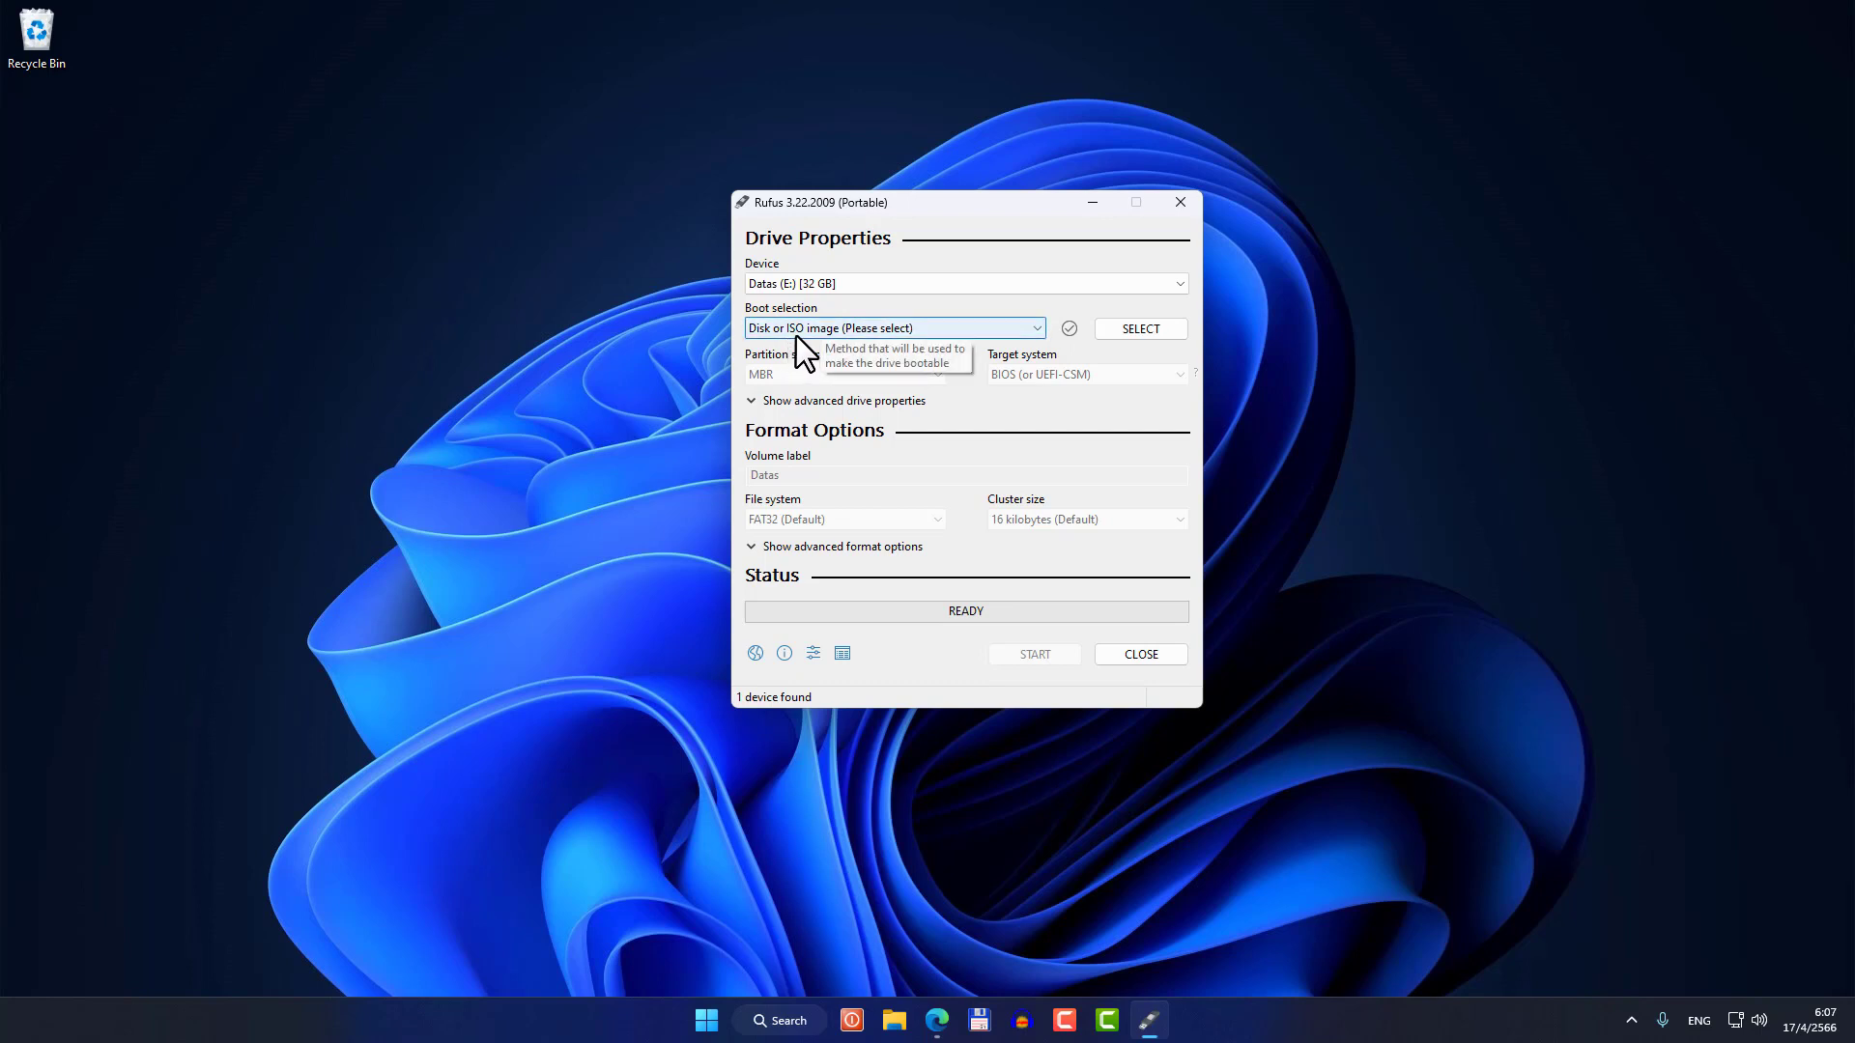
click(1124, 333)
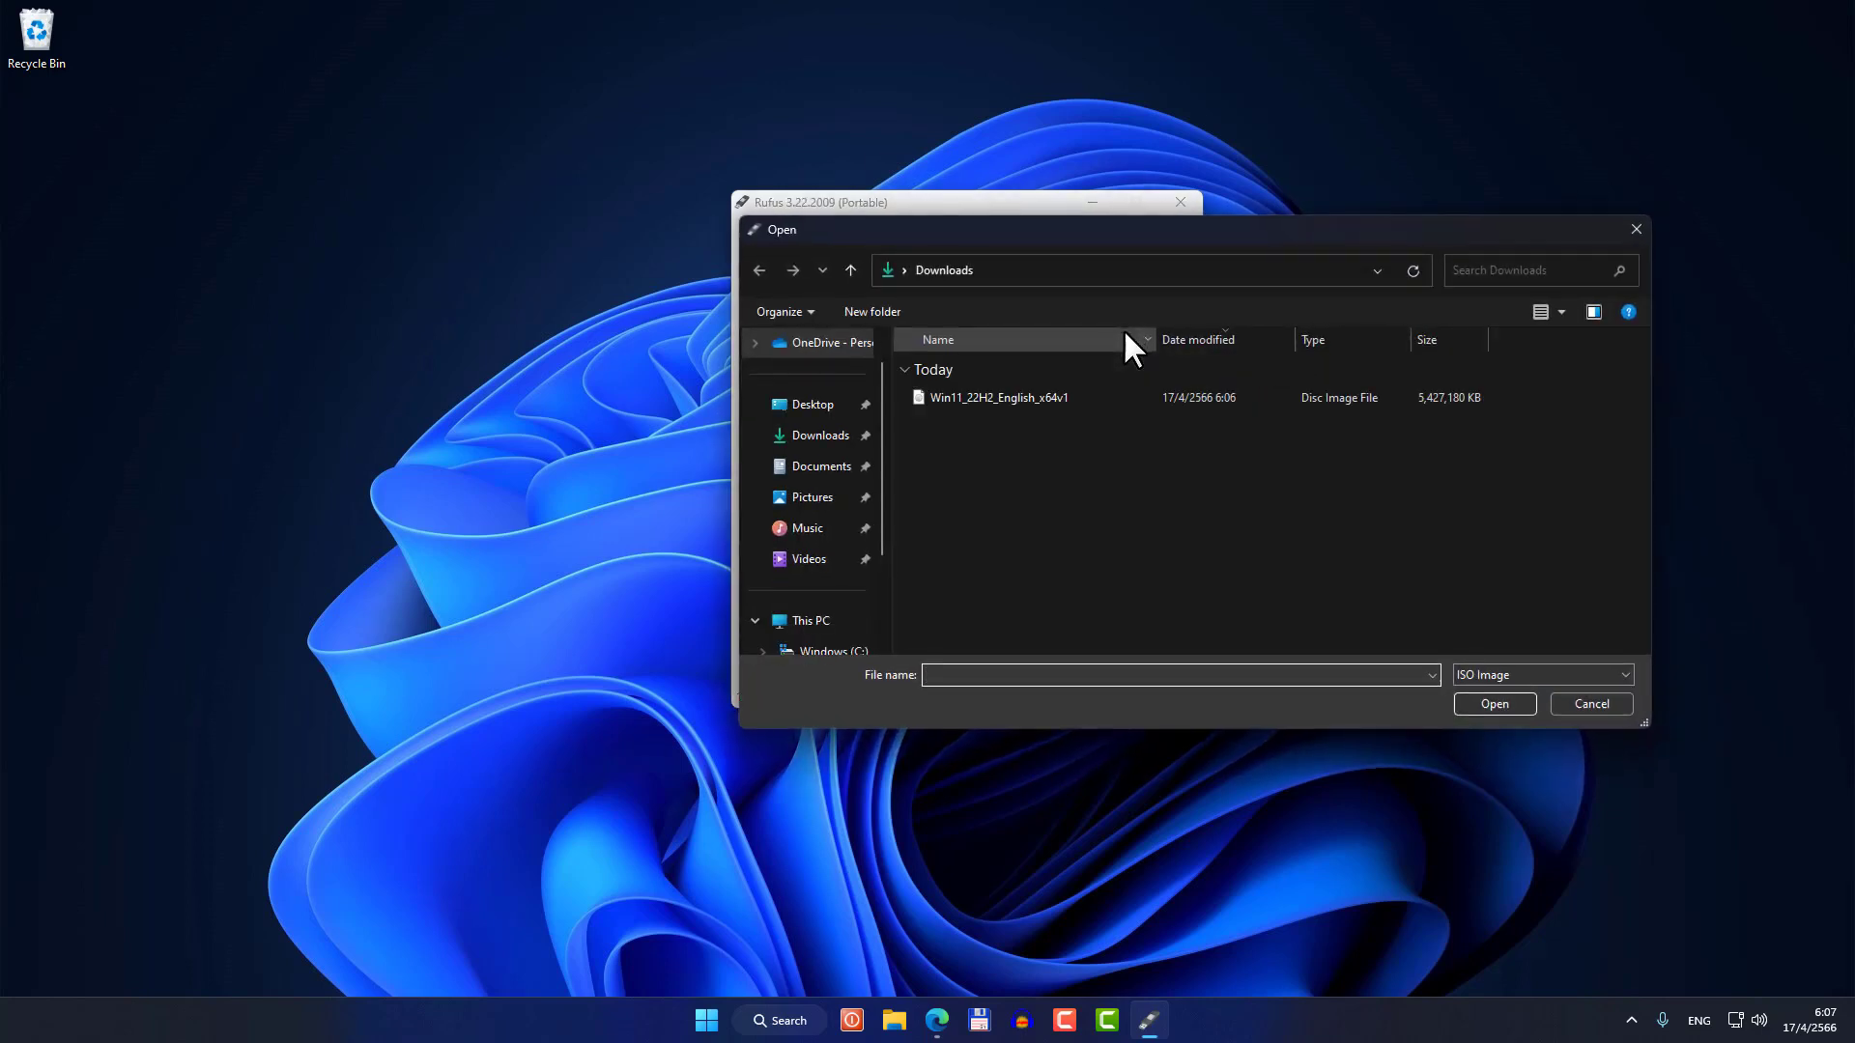
click(957, 394)
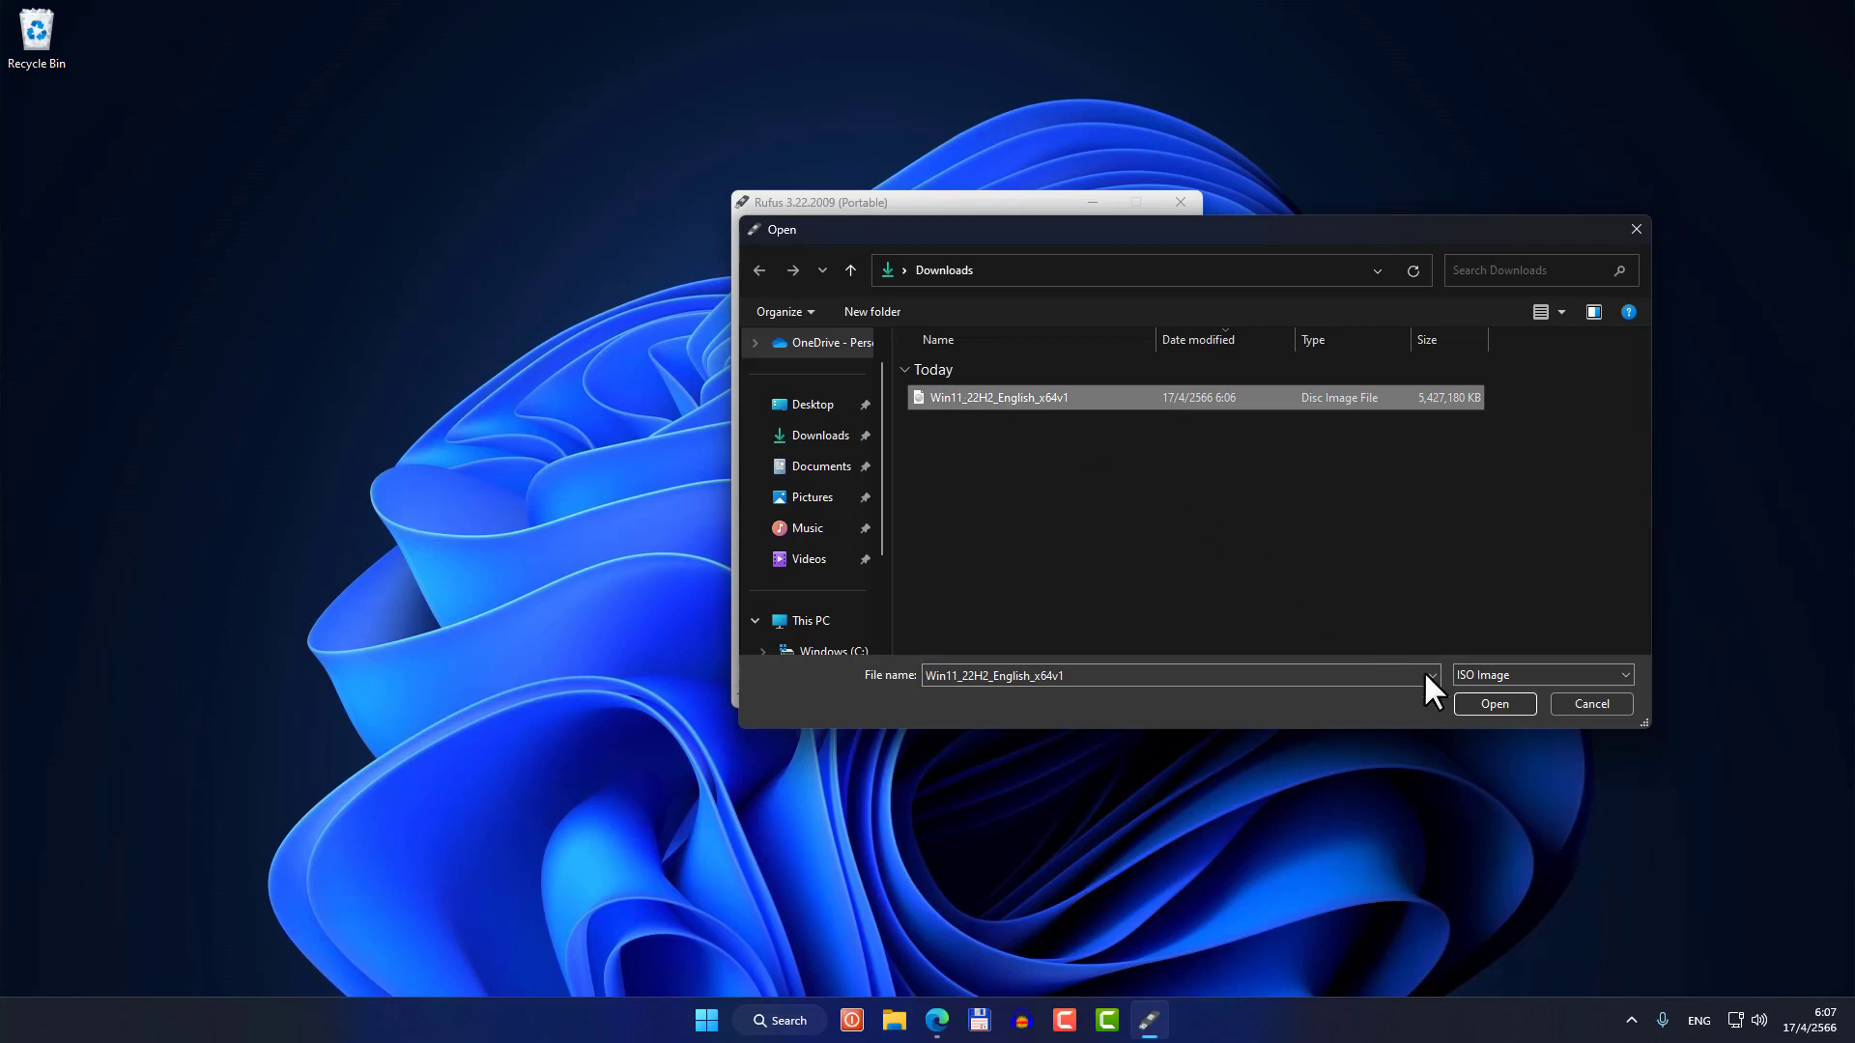
click(1467, 706)
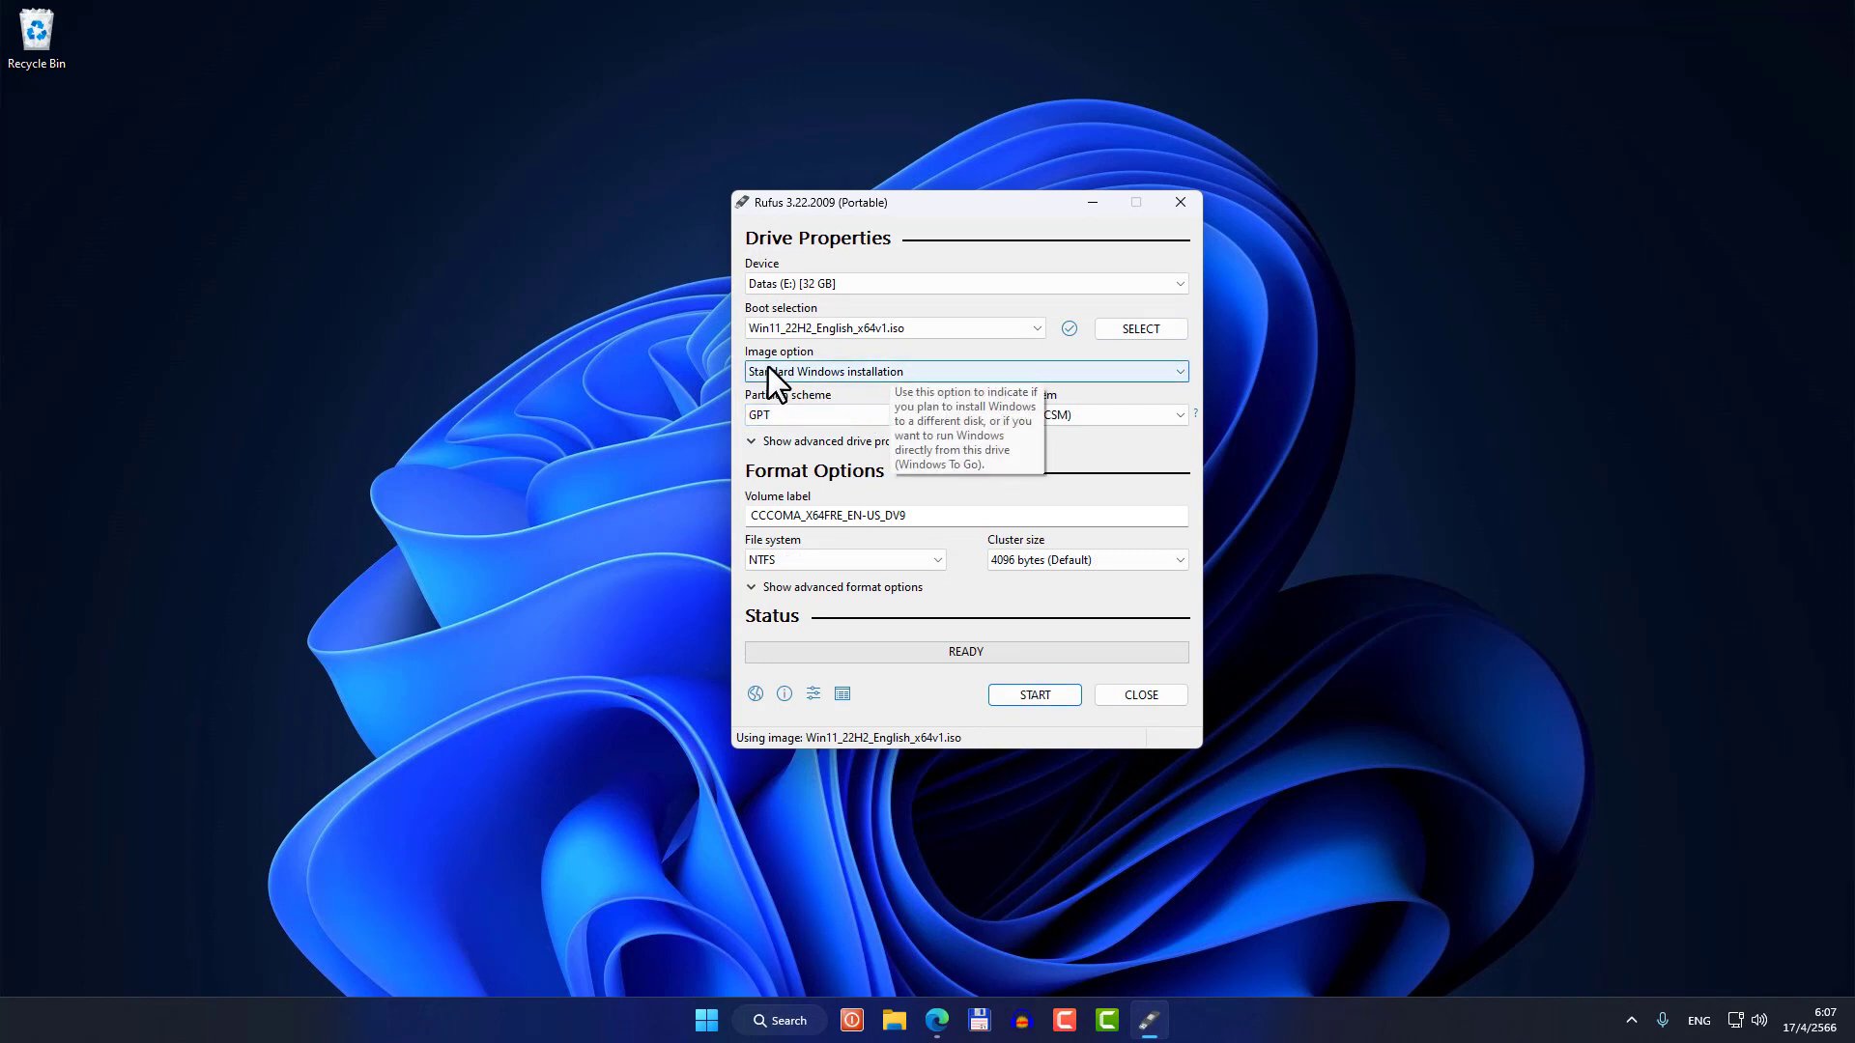
click(814, 373)
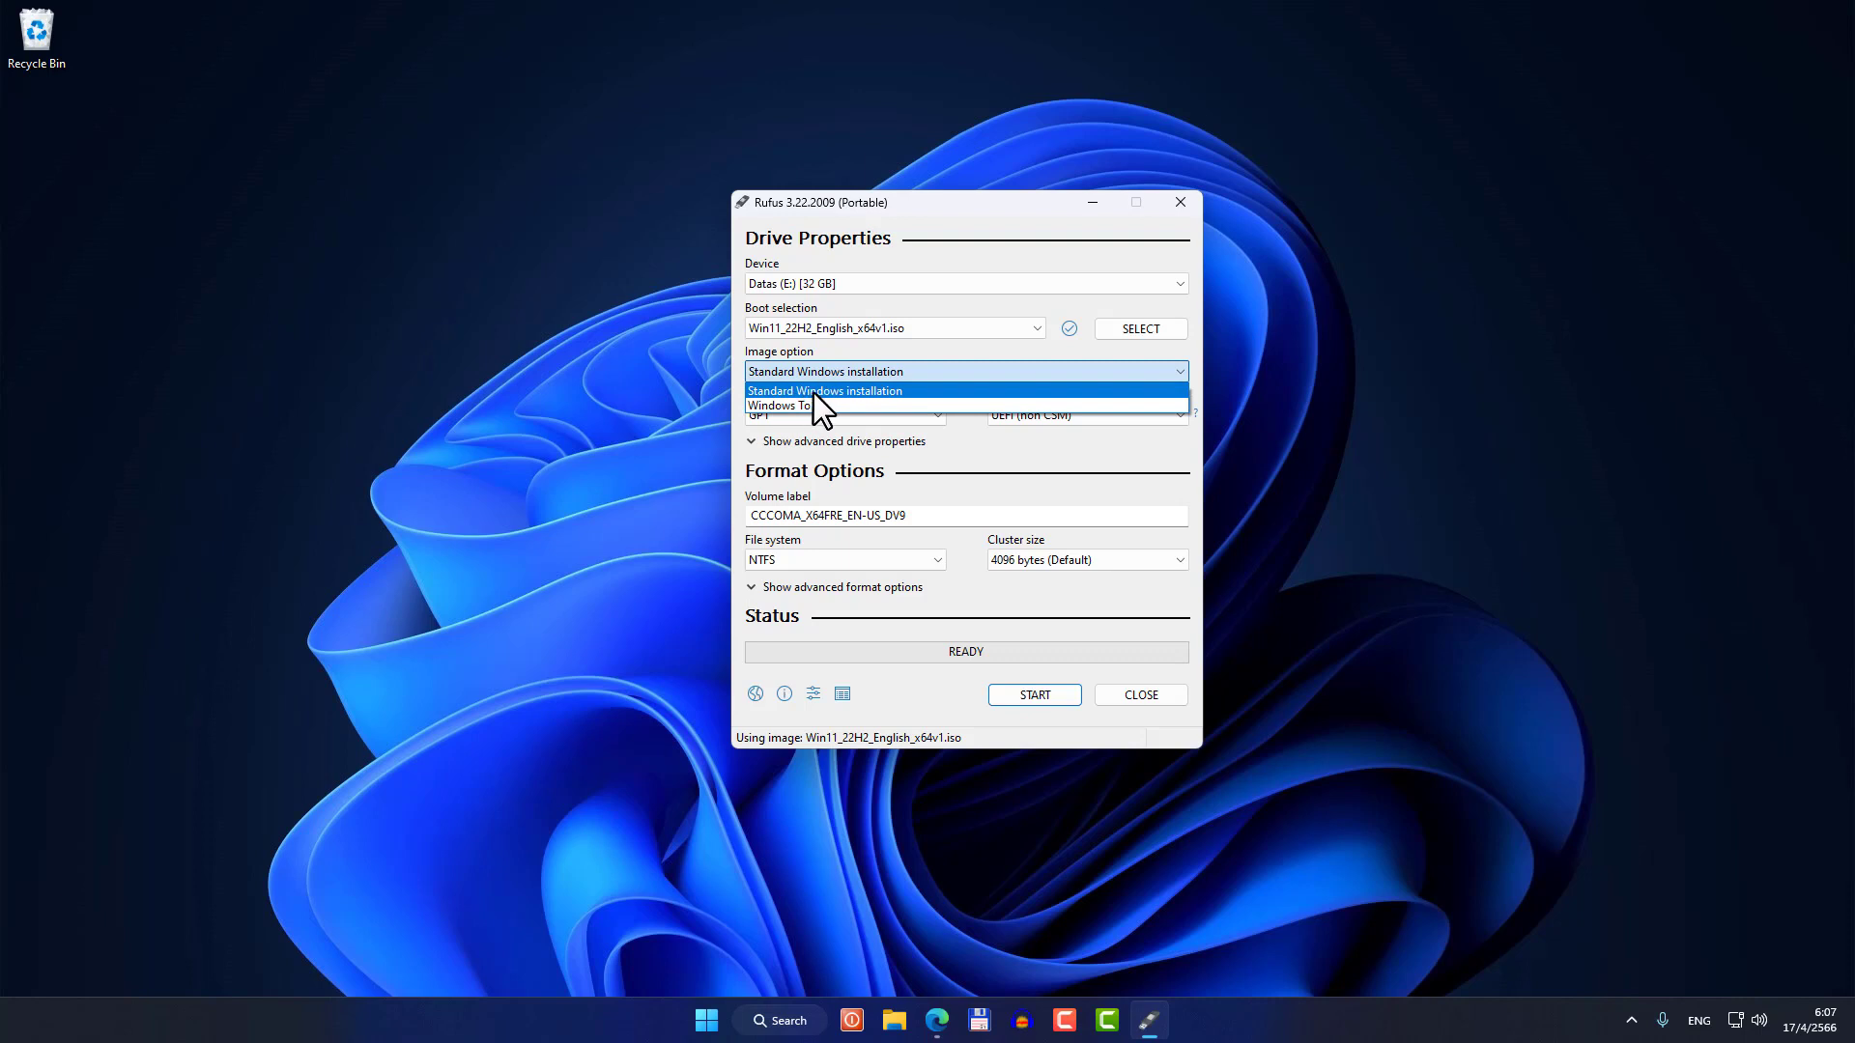
click(843, 391)
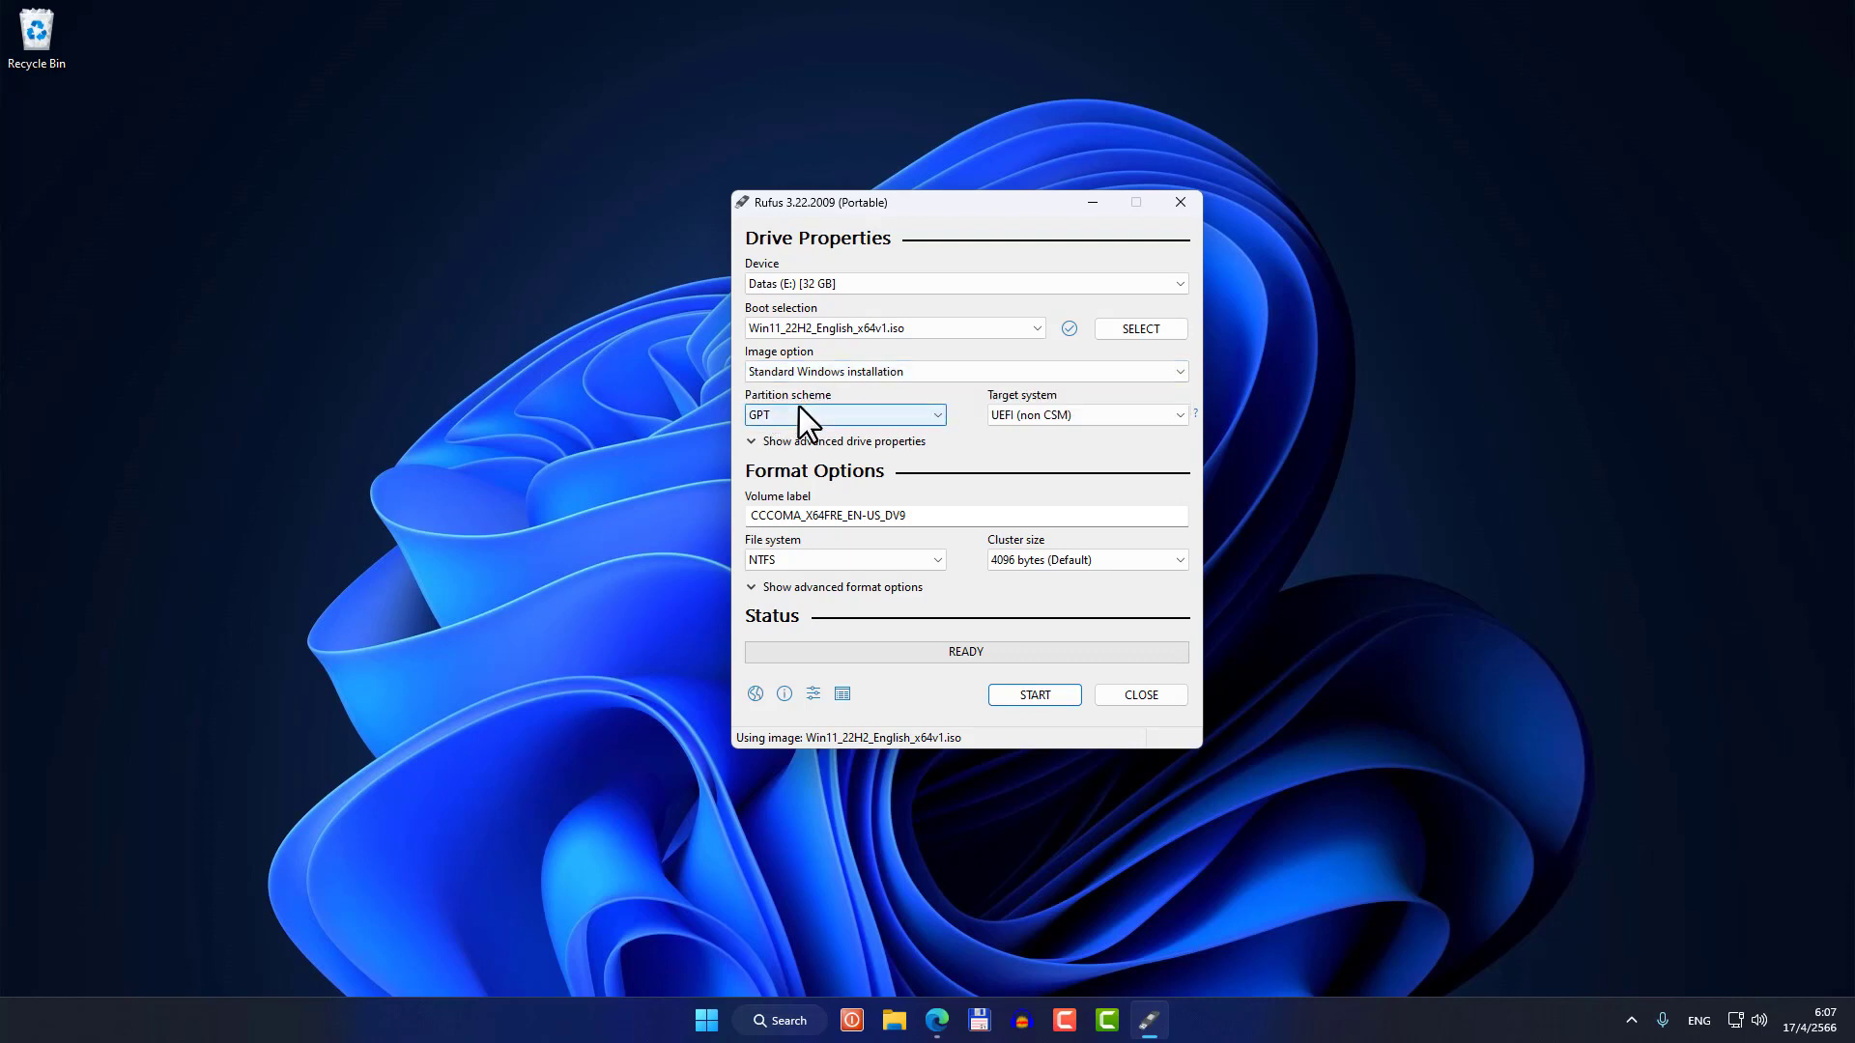
Step: Try the MBR partition scheme and set it back to GPT
click(910, 418)
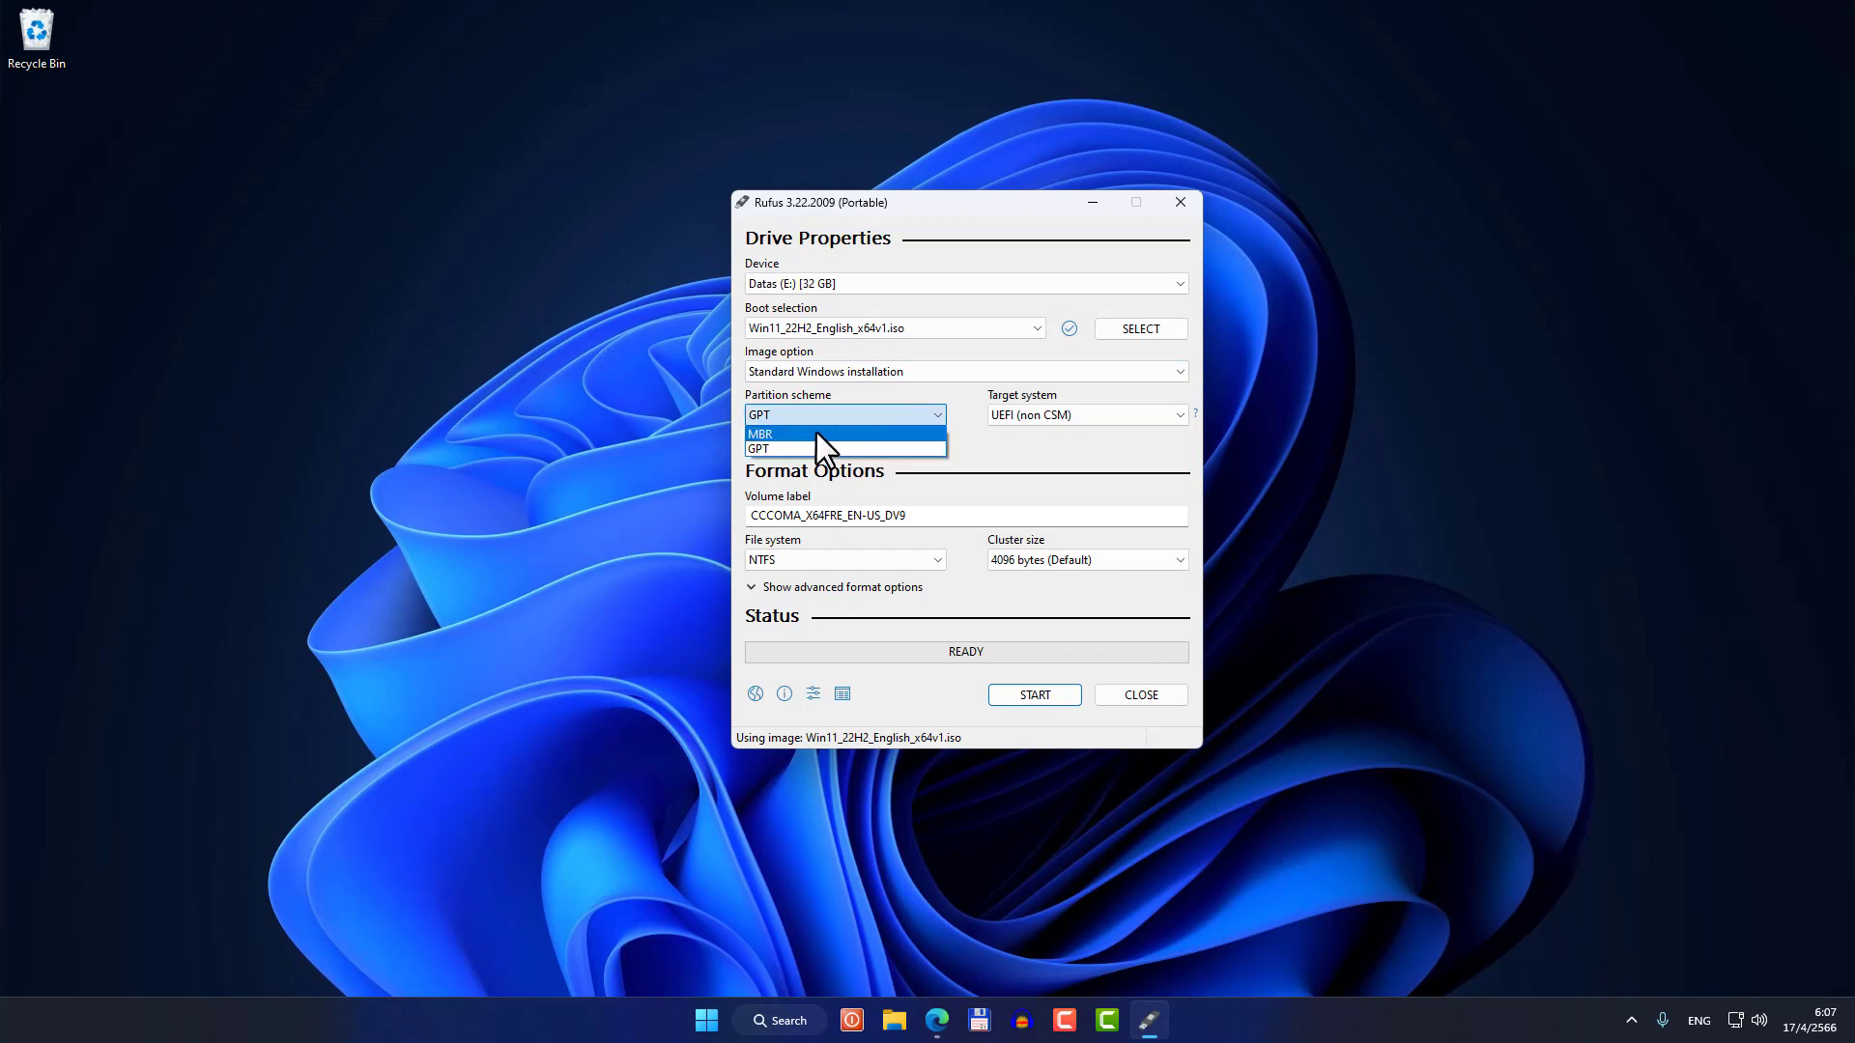
click(815, 434)
click(798, 417)
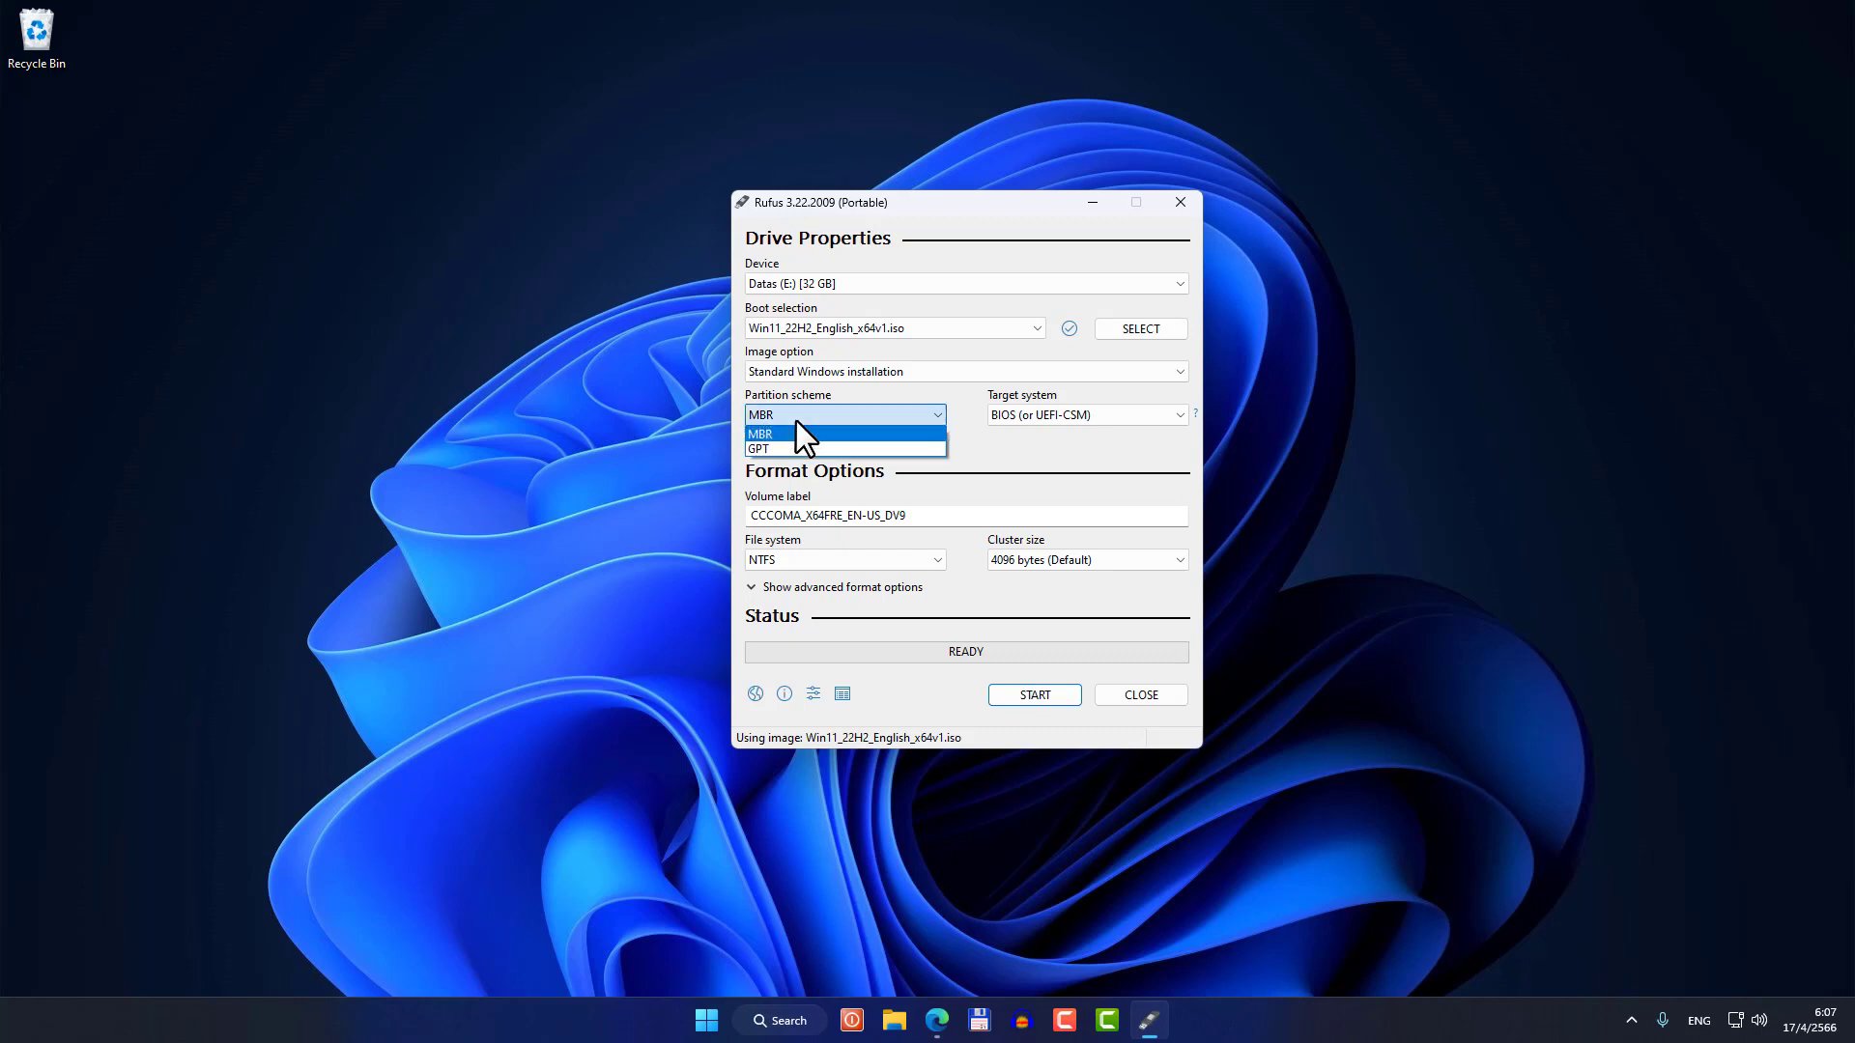
click(791, 448)
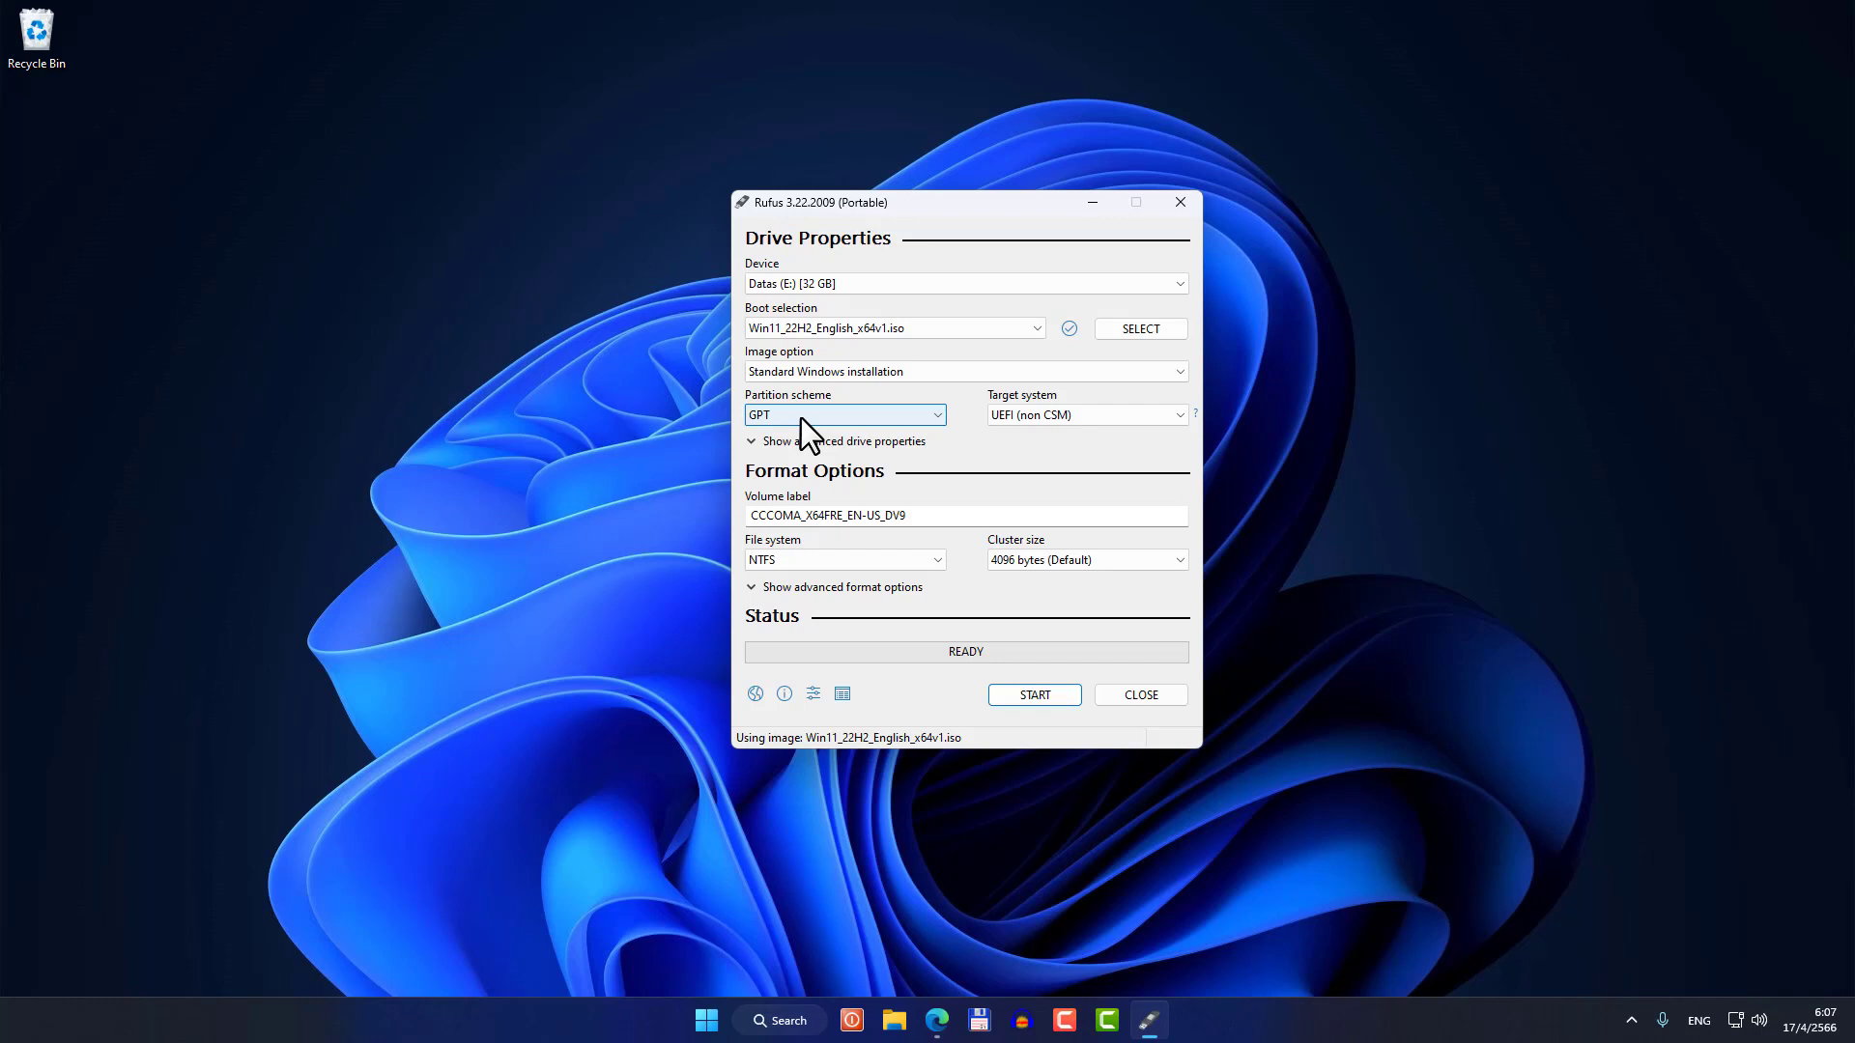
Step: Set the partition scheme to MBR and enable dual UEFI/BIOS mode so the target system is BIOS or UEFI
click(801, 419)
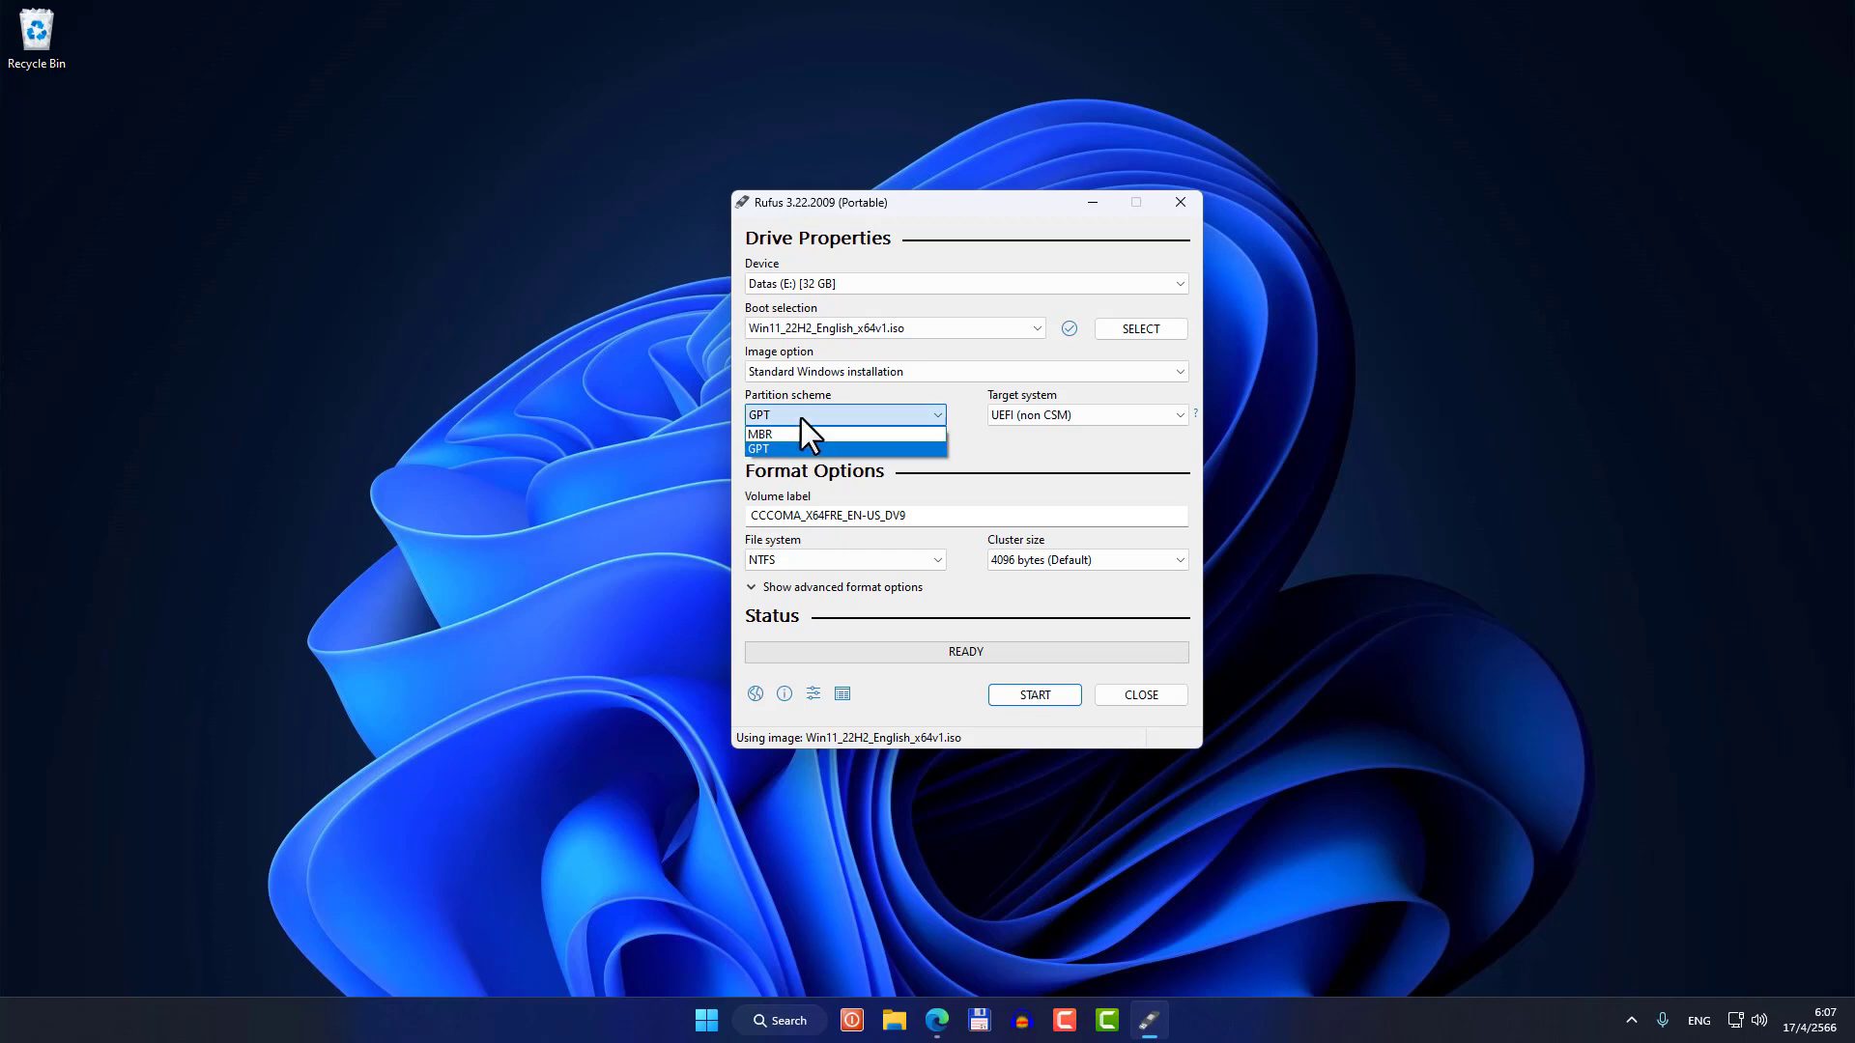
click(792, 437)
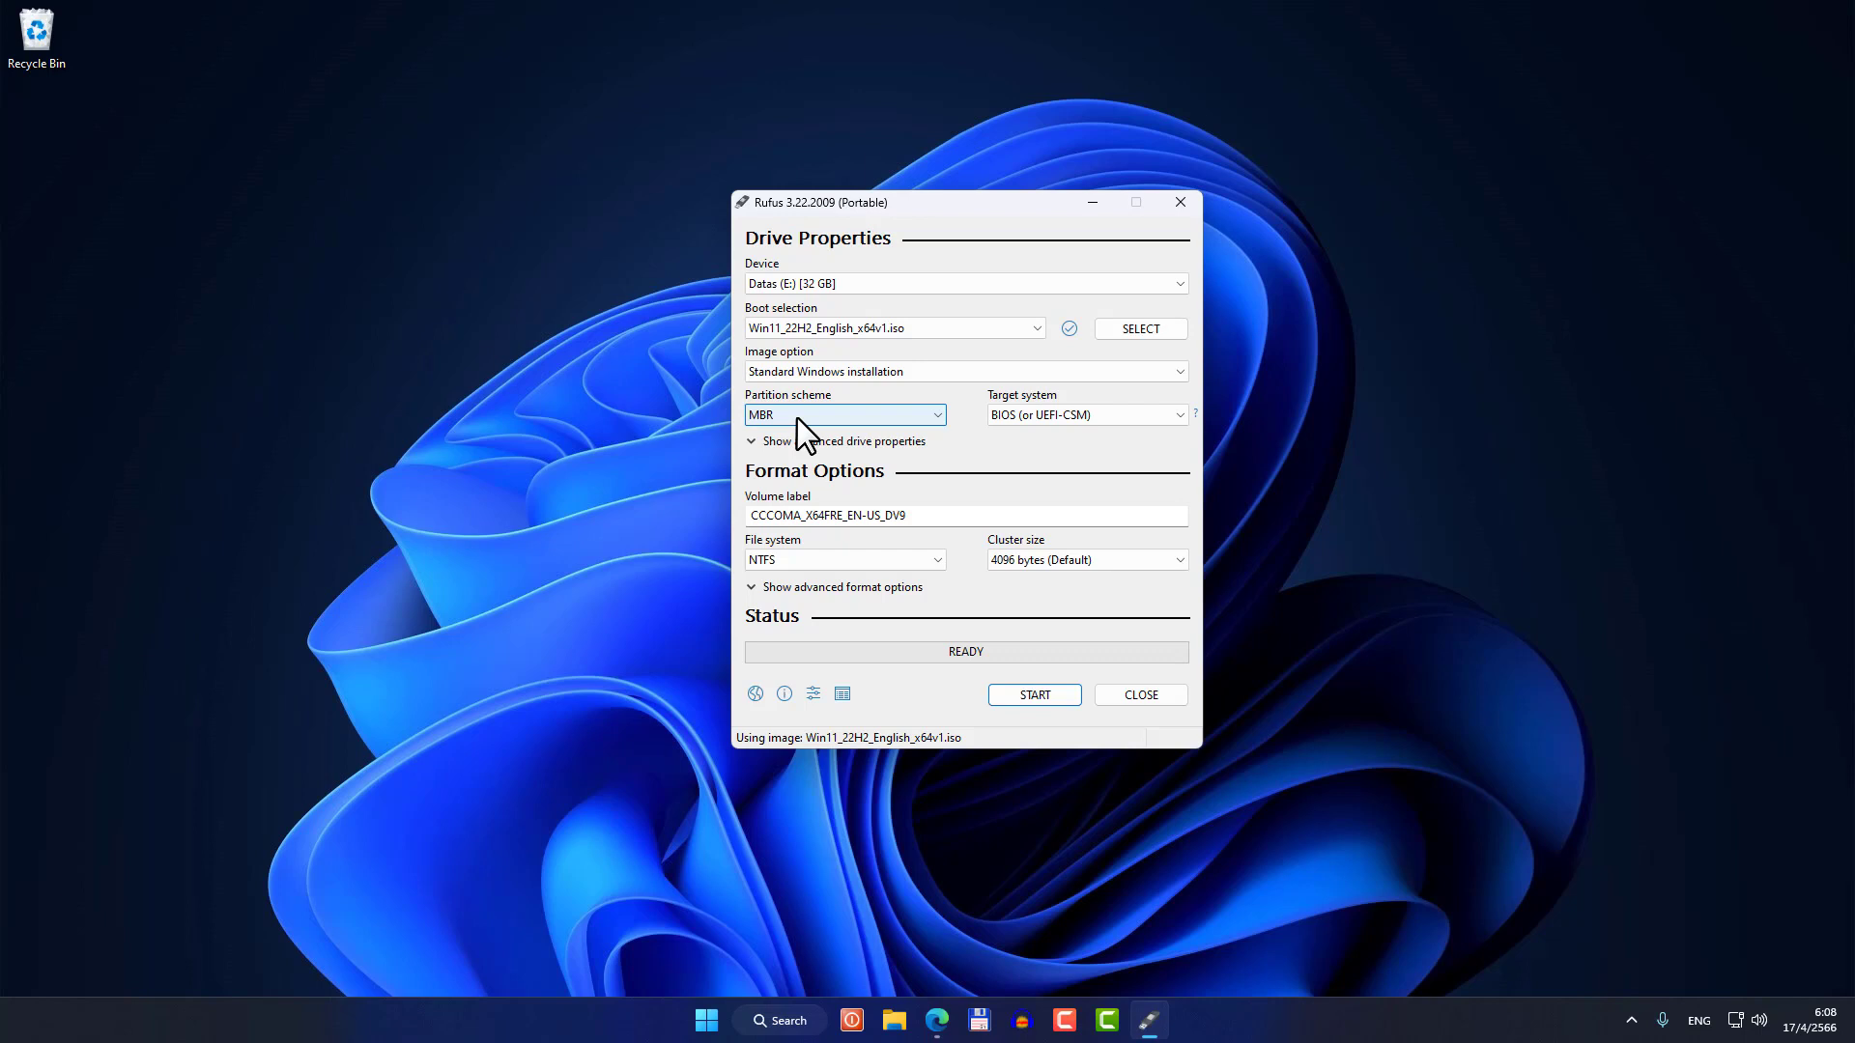
key(alt+e)
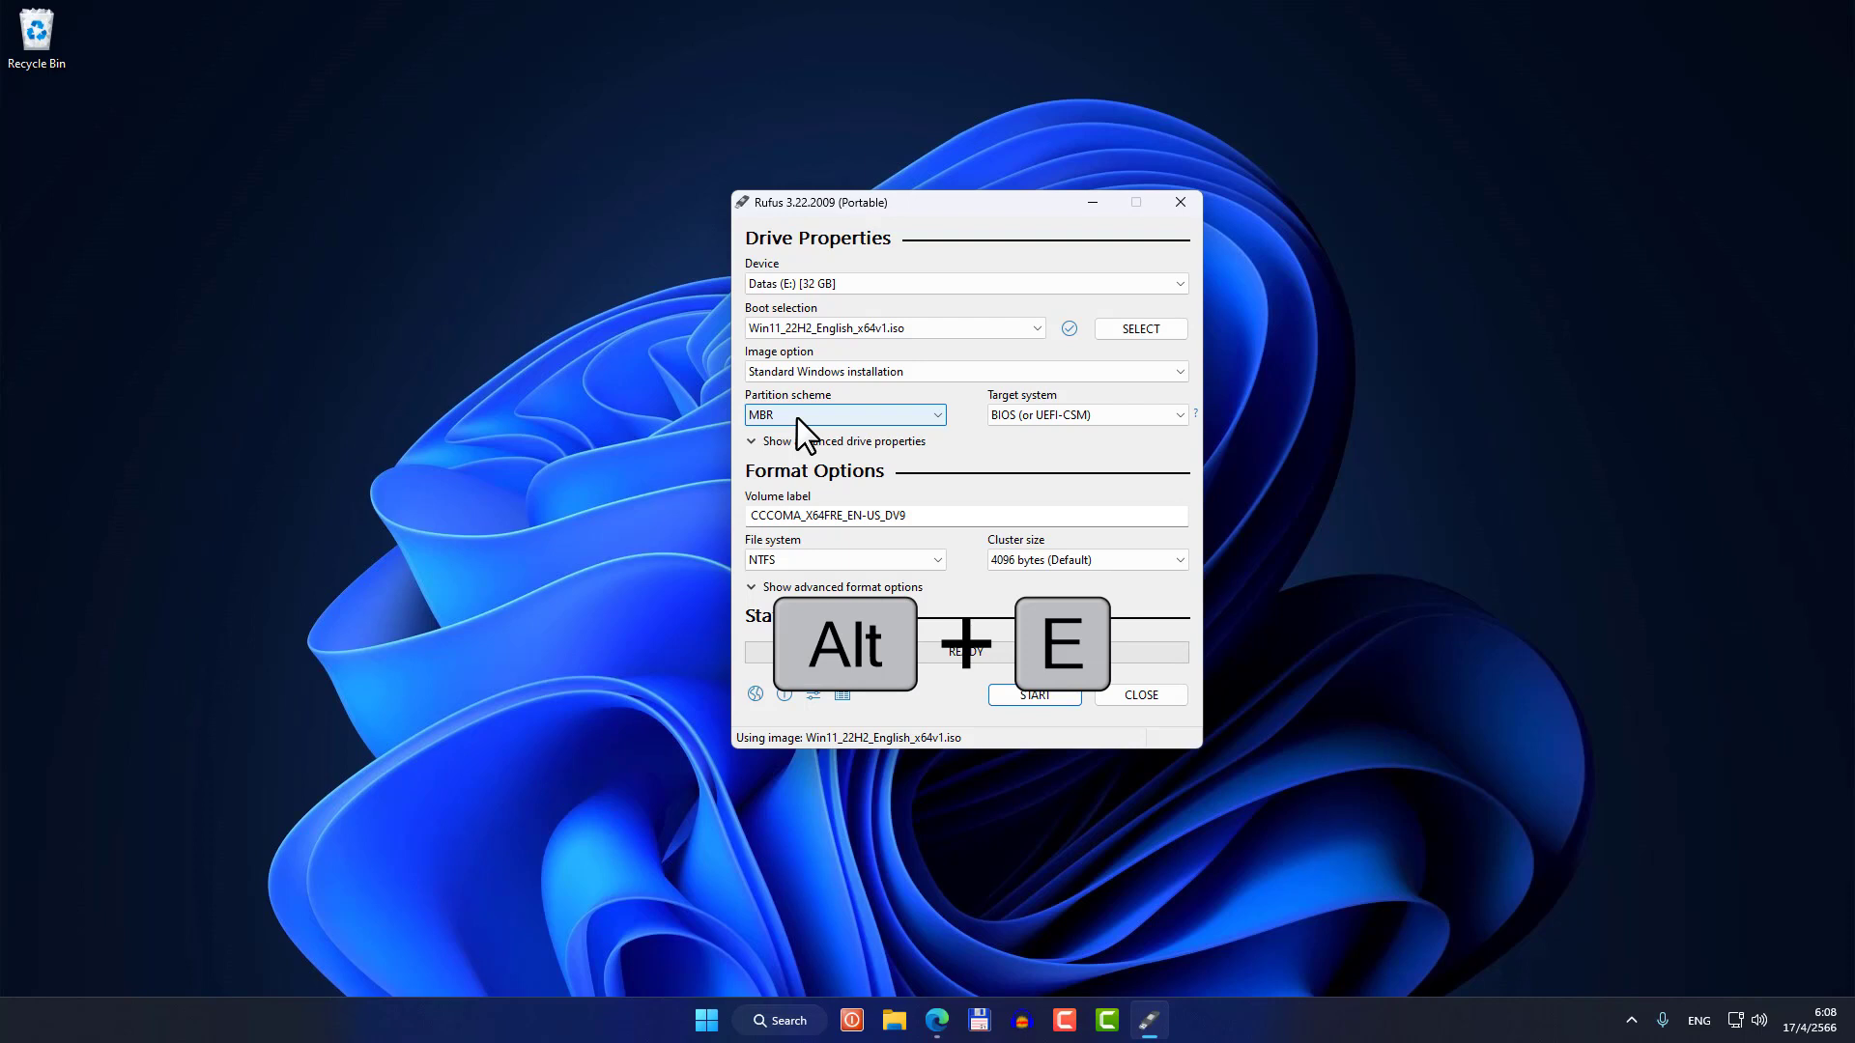
key(alt+e)
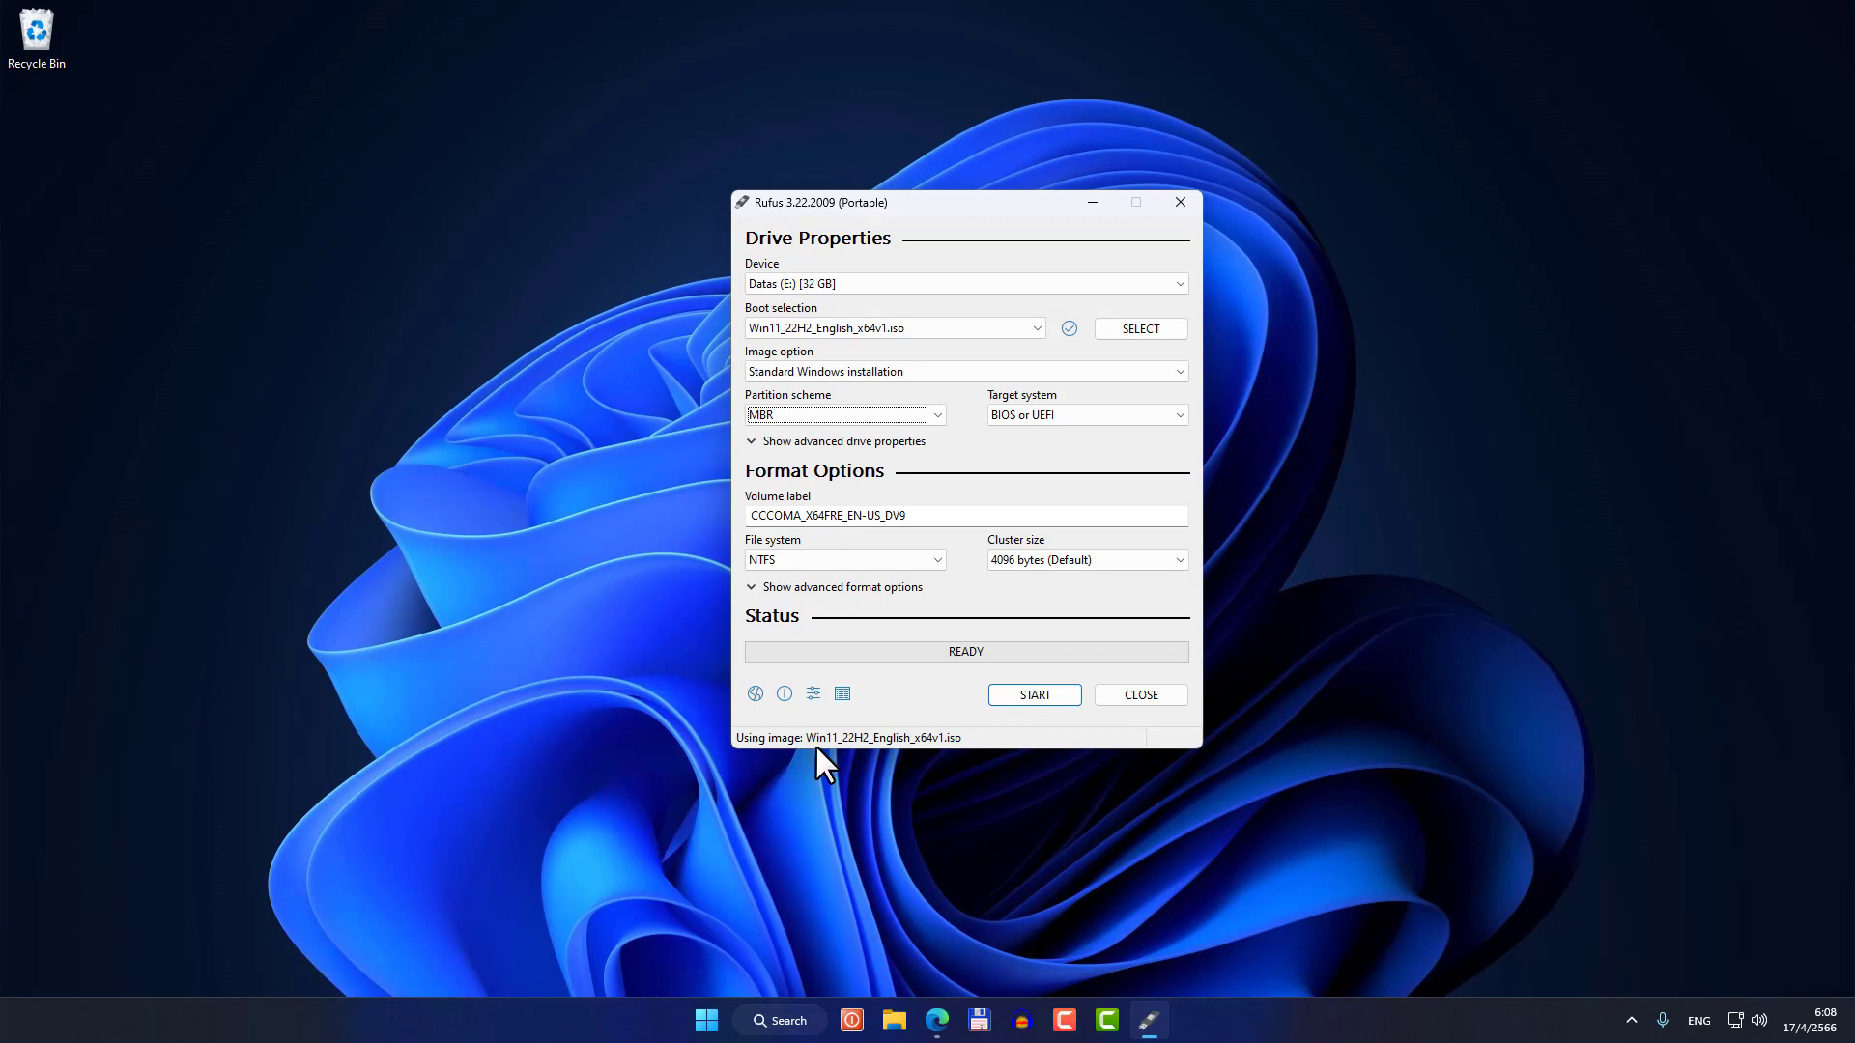
key(alt+e)
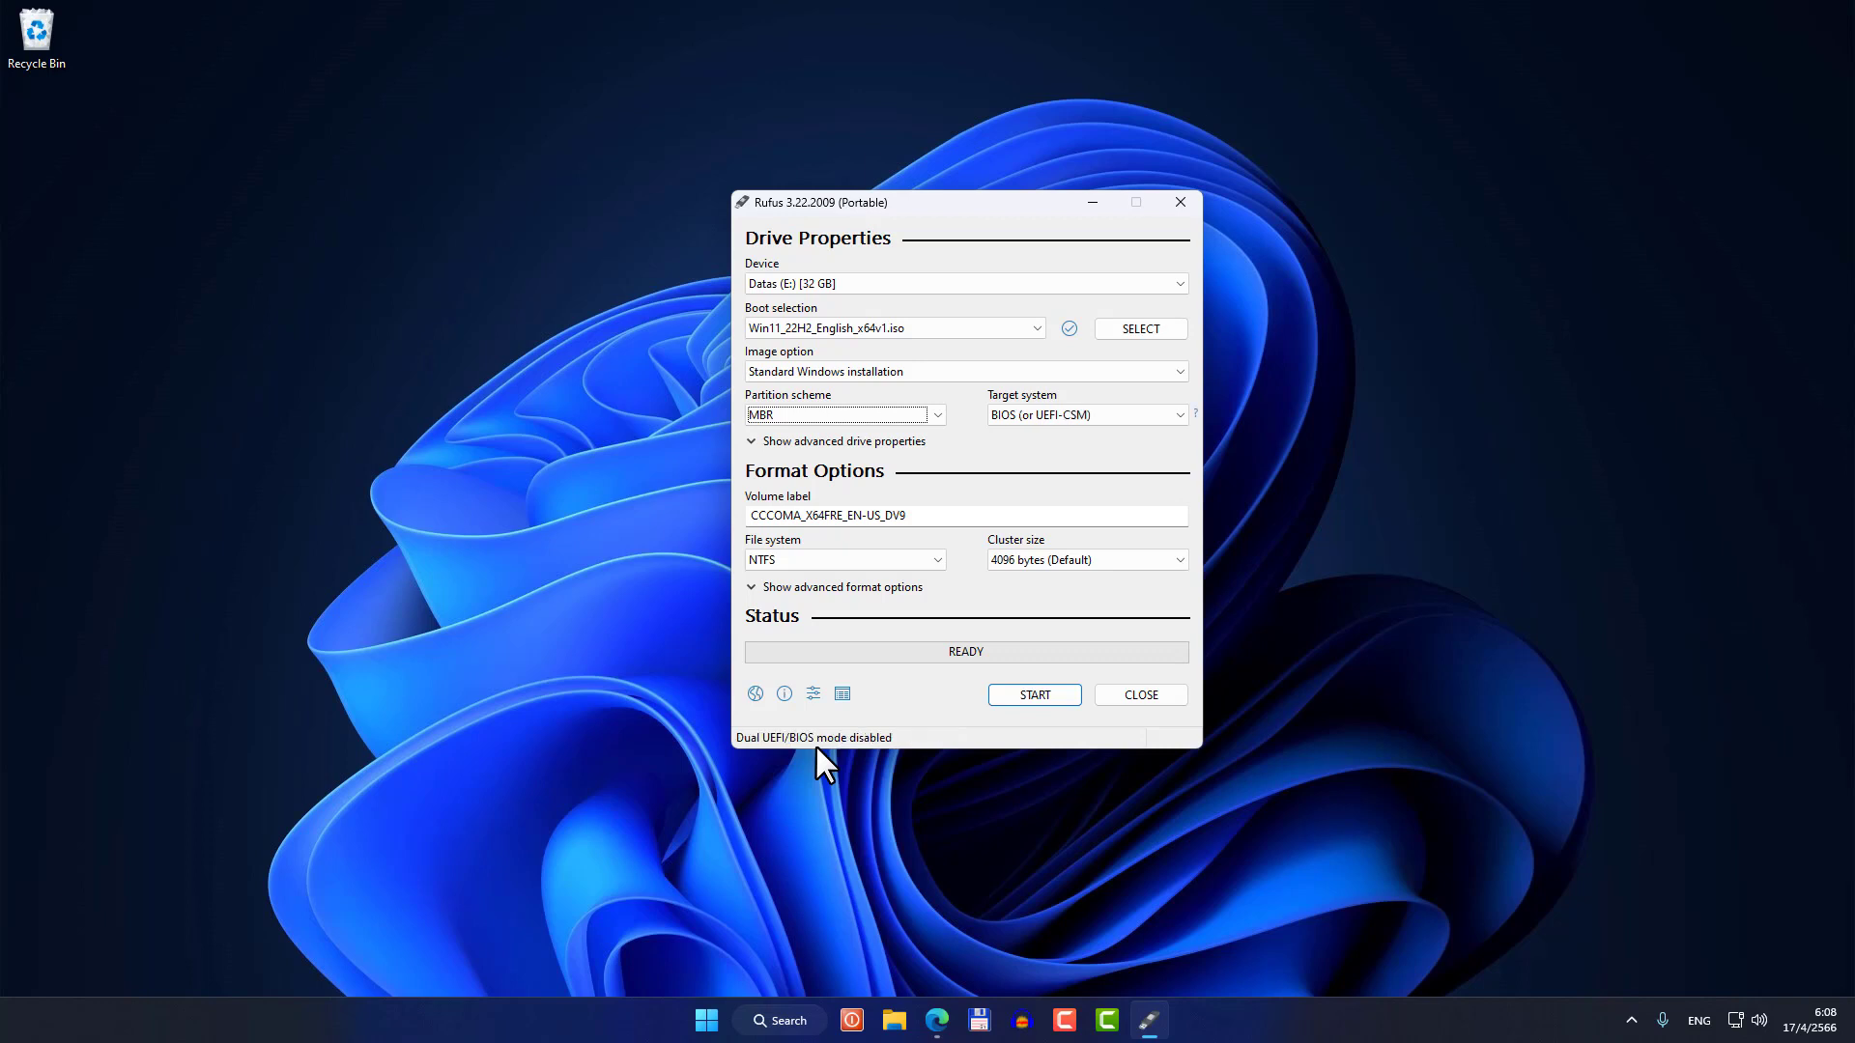
key(alt+e)
click(778, 419)
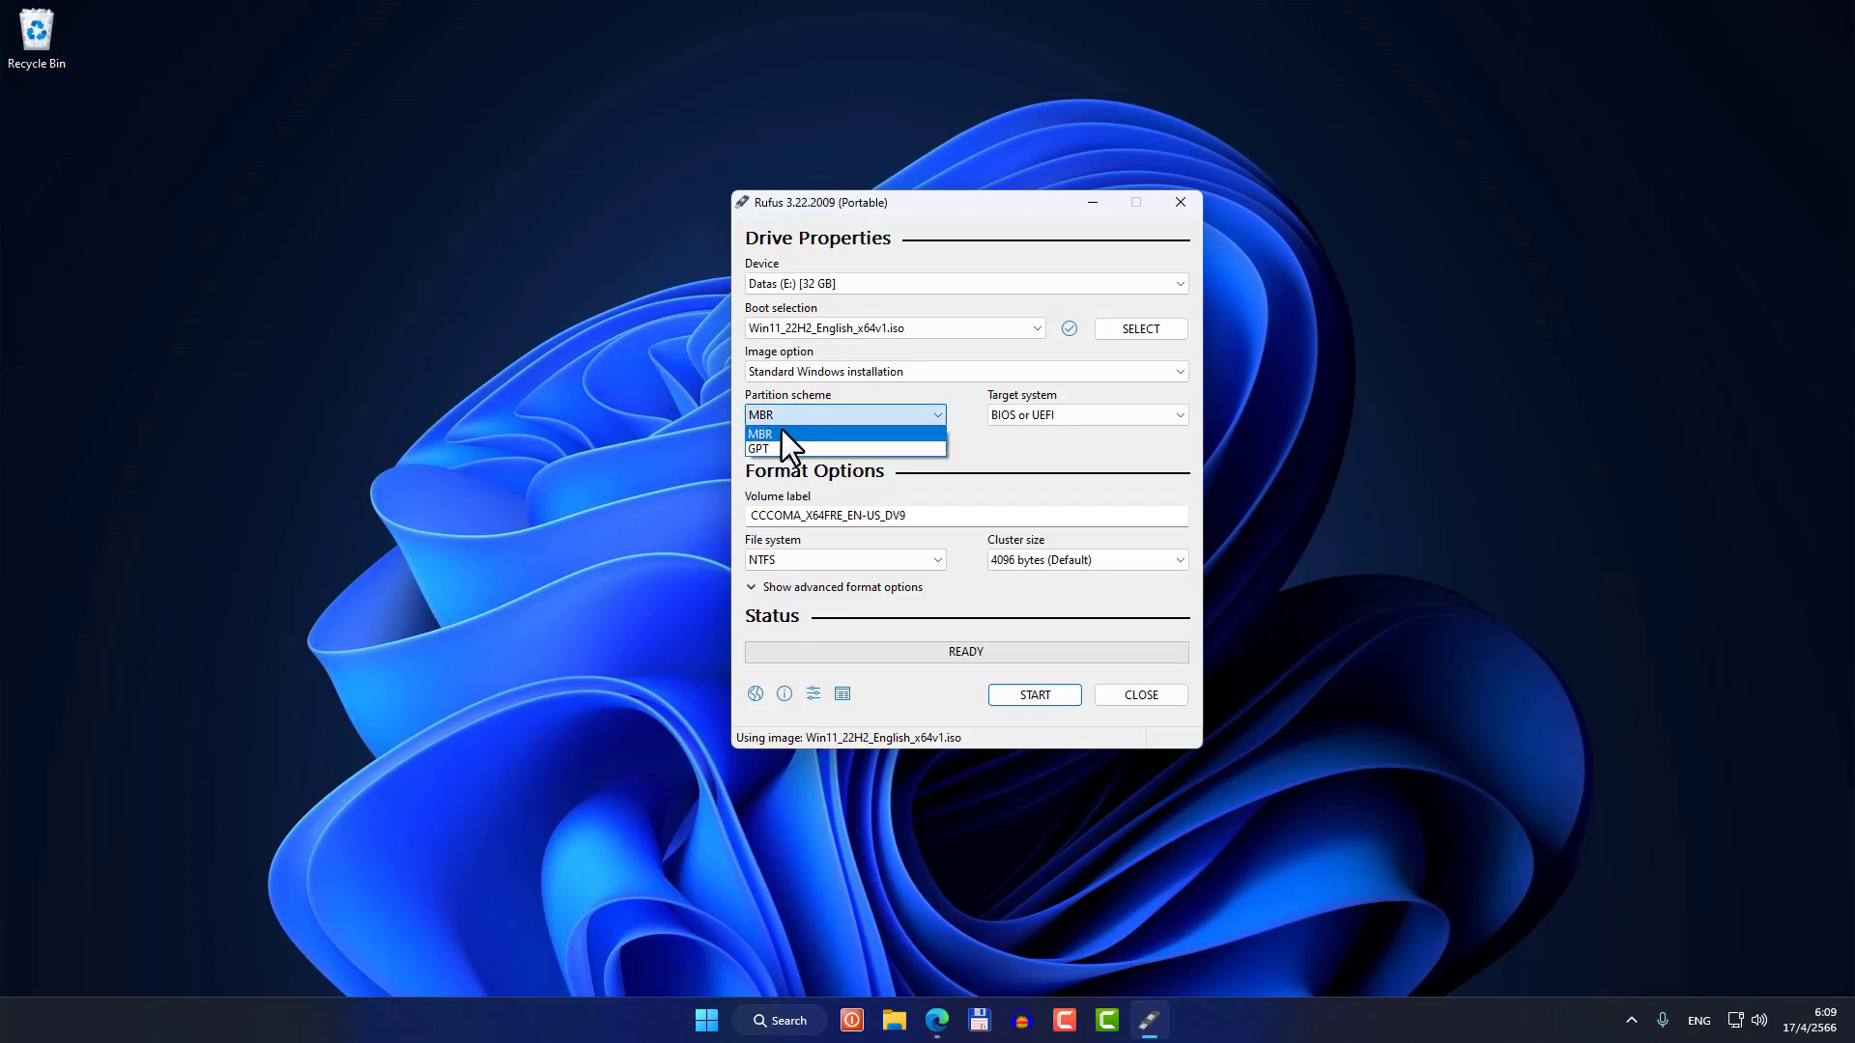
click(781, 434)
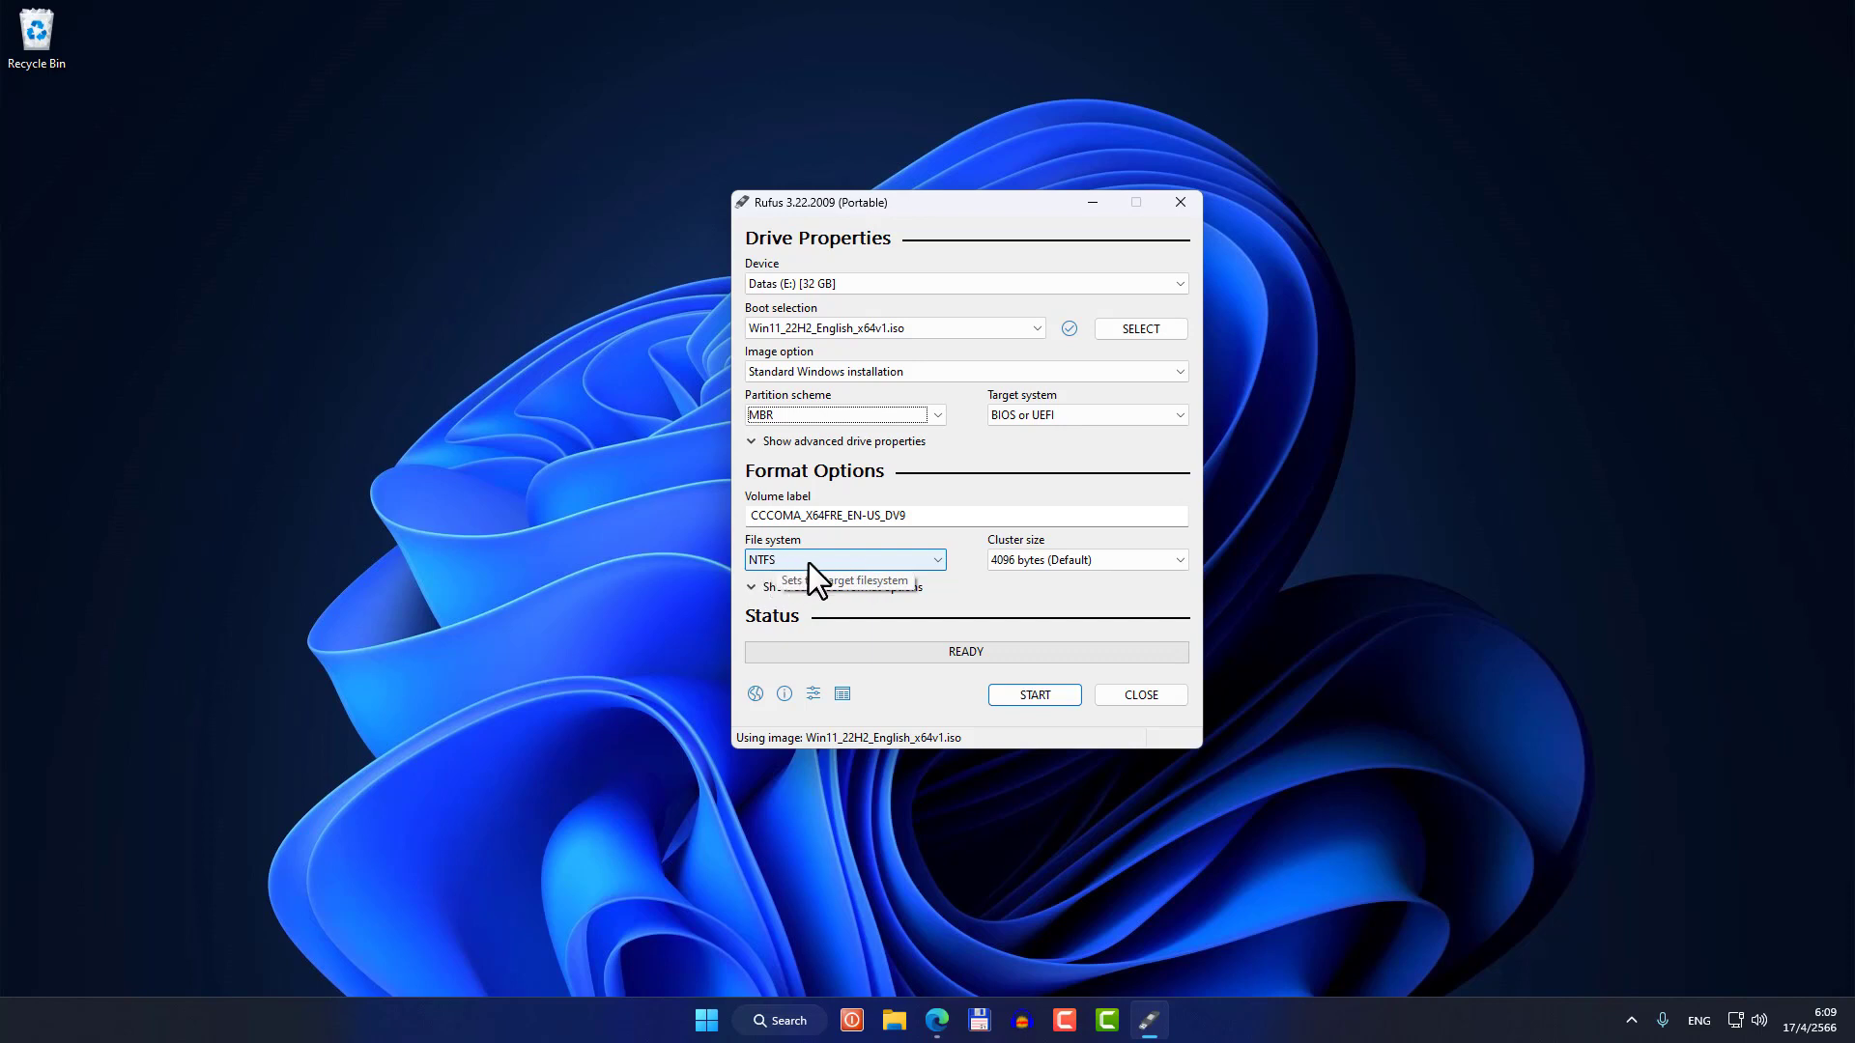
Step: Write the bootable drive with only the RAM/Secure Boot/TPM 2.0 and online Microsoft account requirements removed, accepting the data erasure, and close Rufus
click(1012, 696)
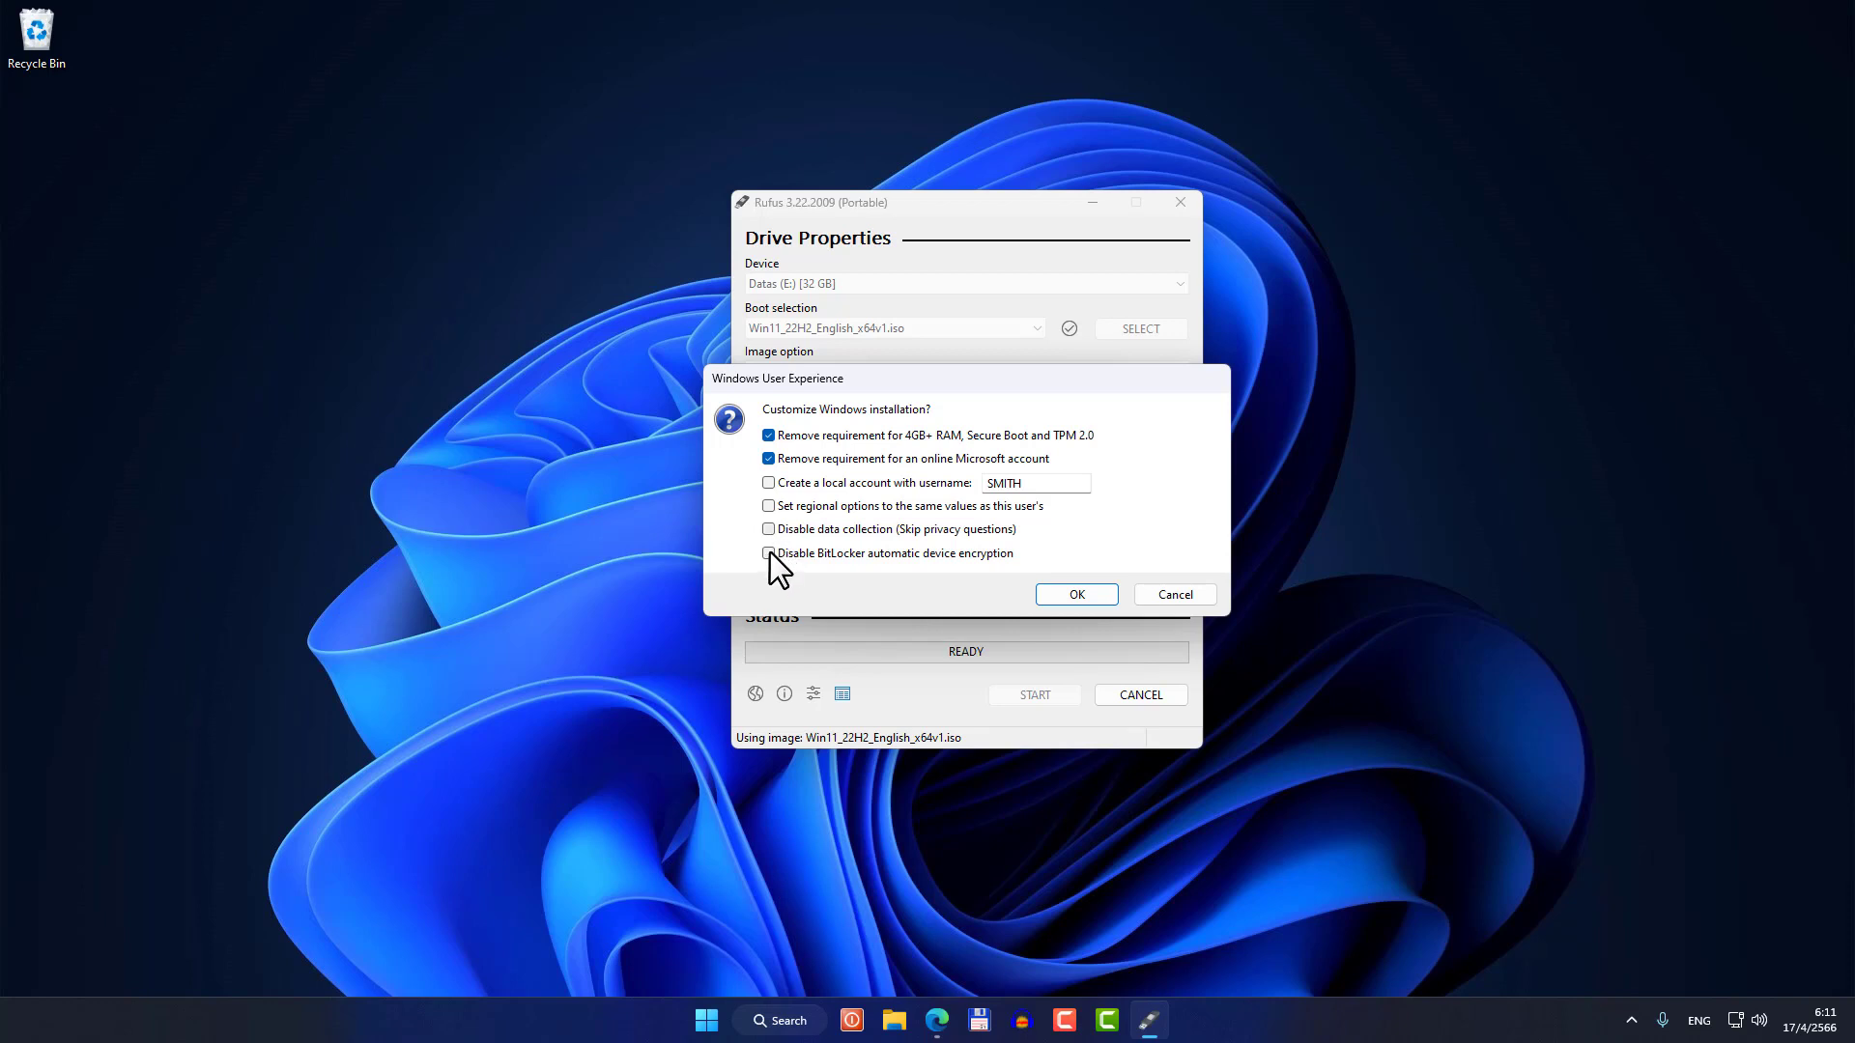
click(1057, 591)
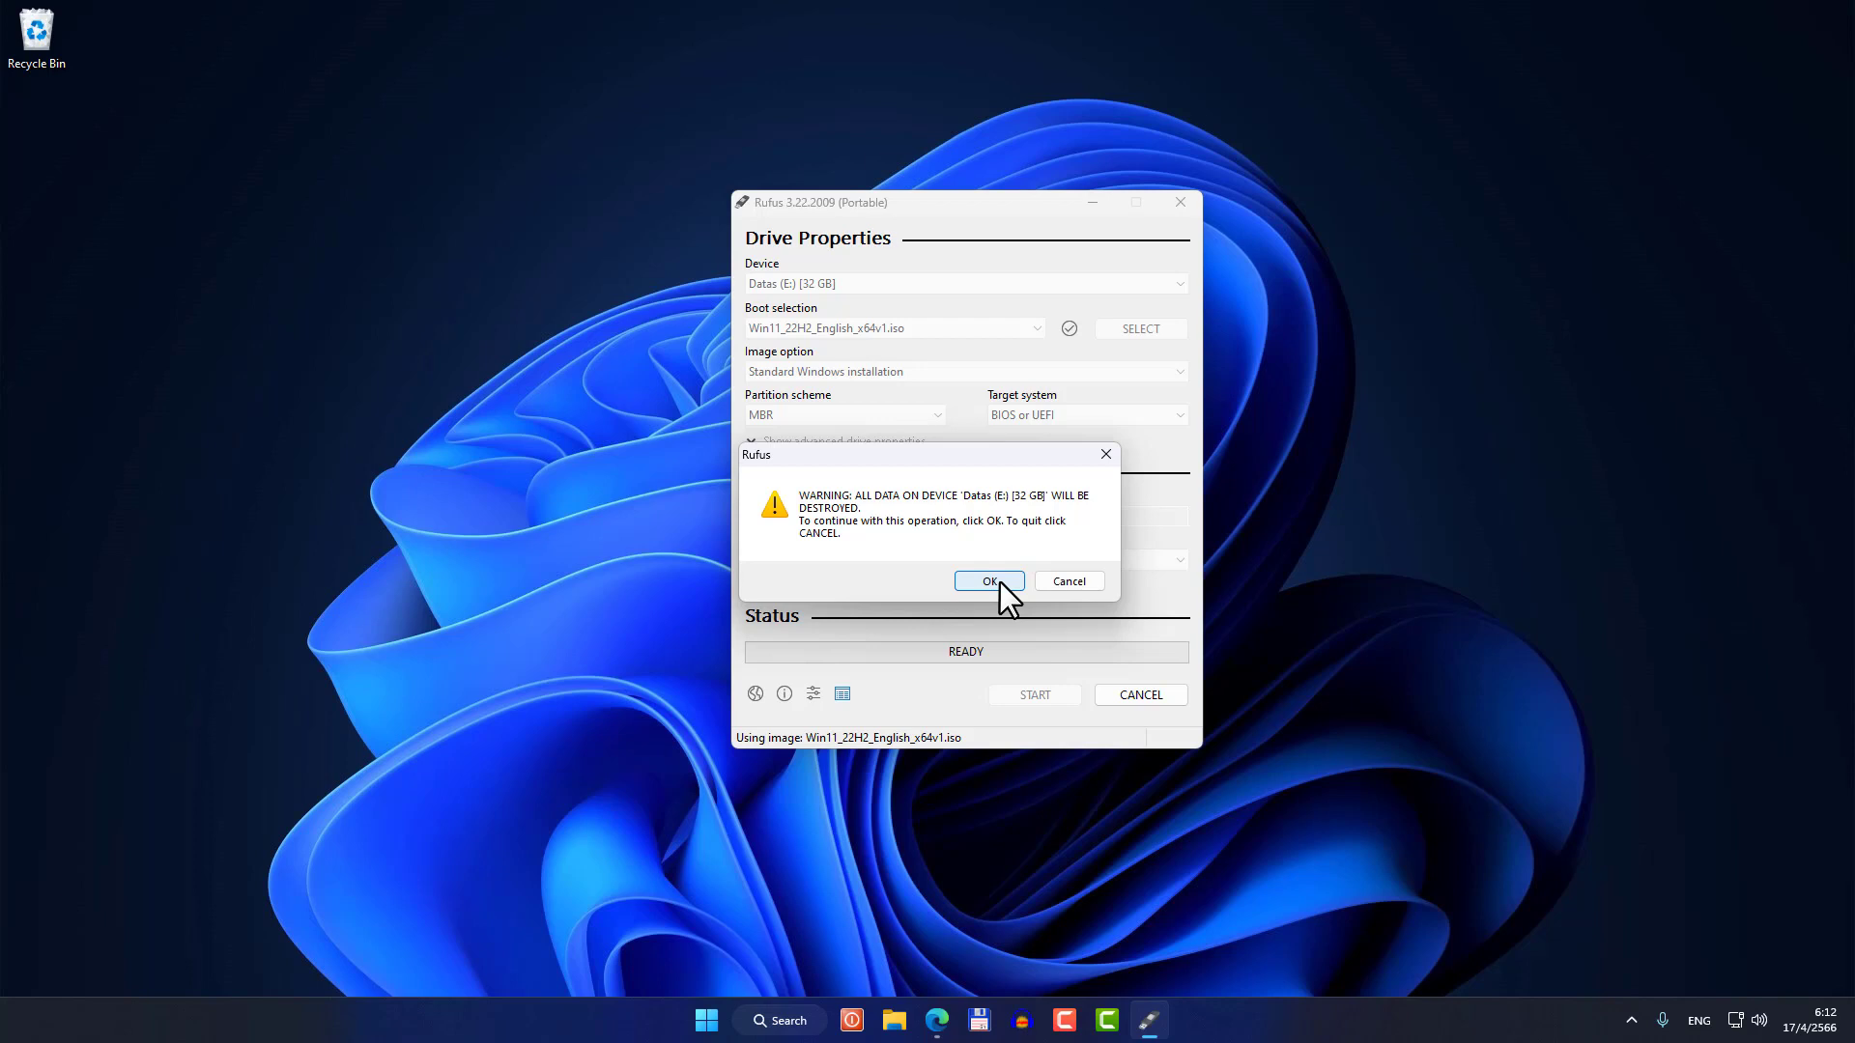
click(1000, 583)
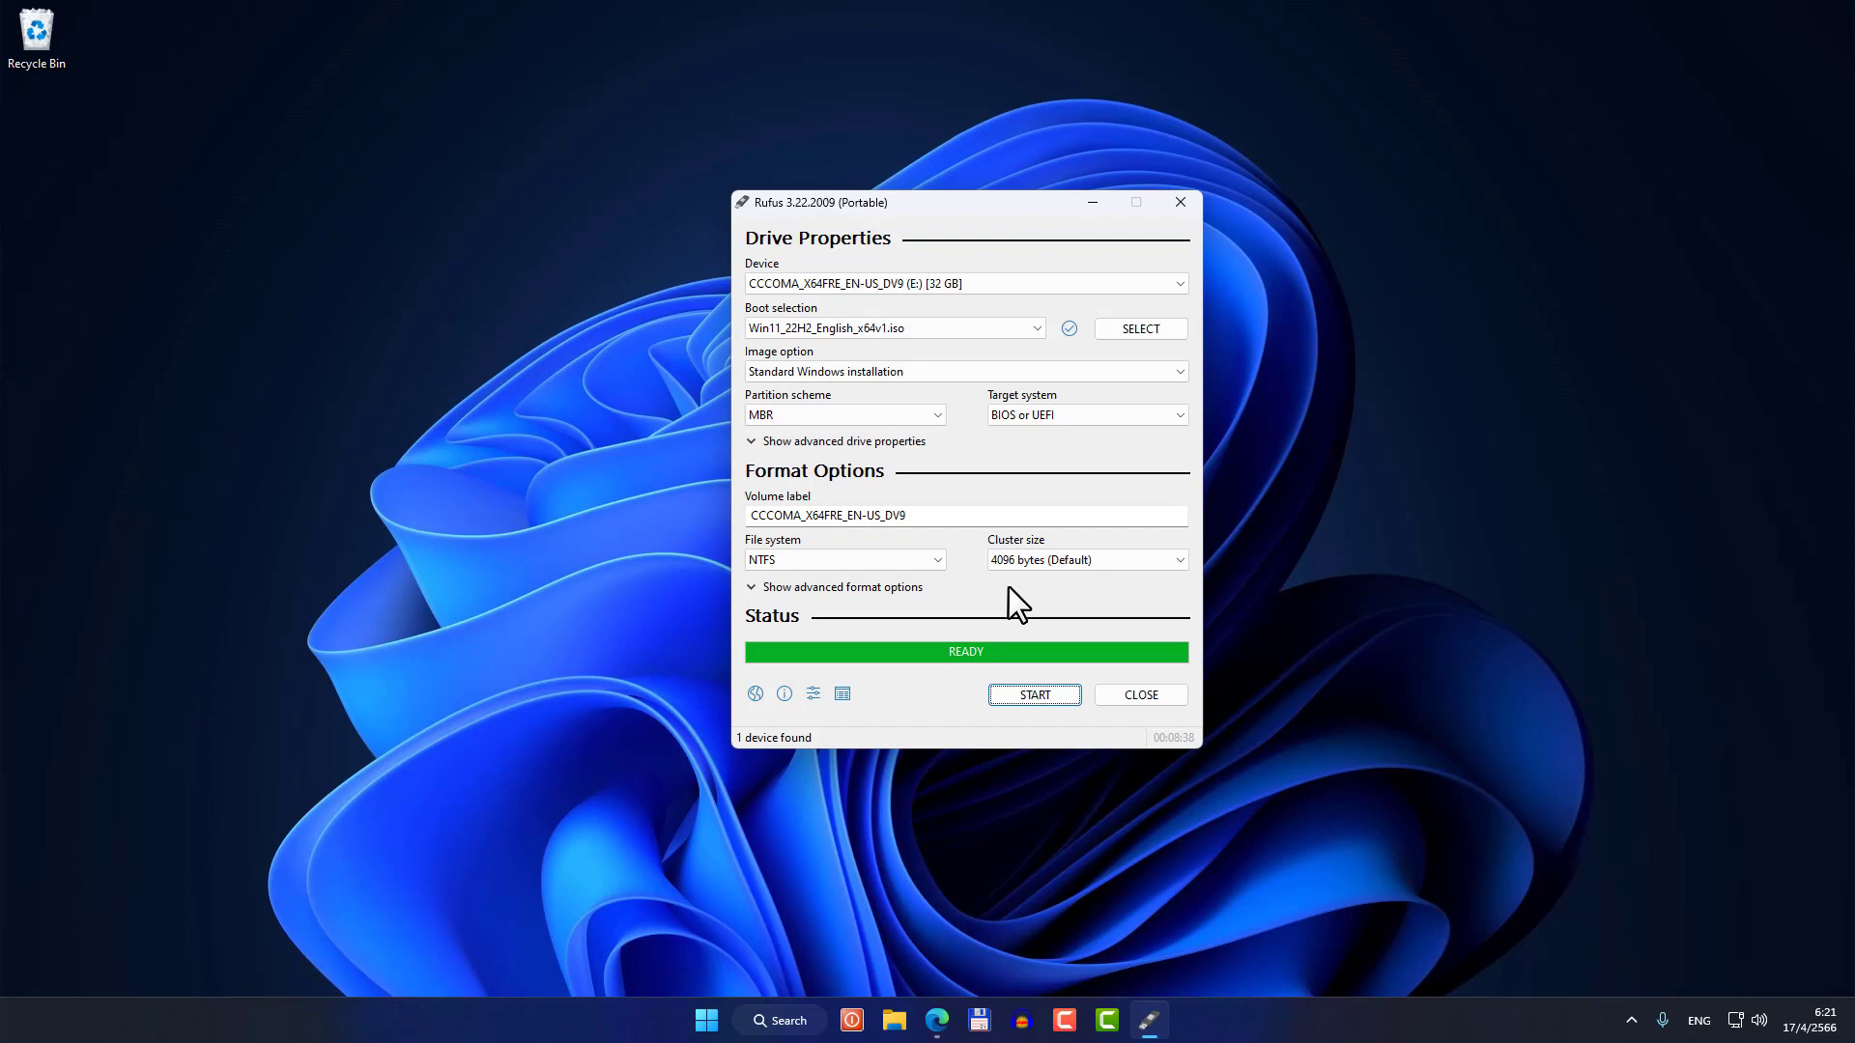
click(1131, 694)
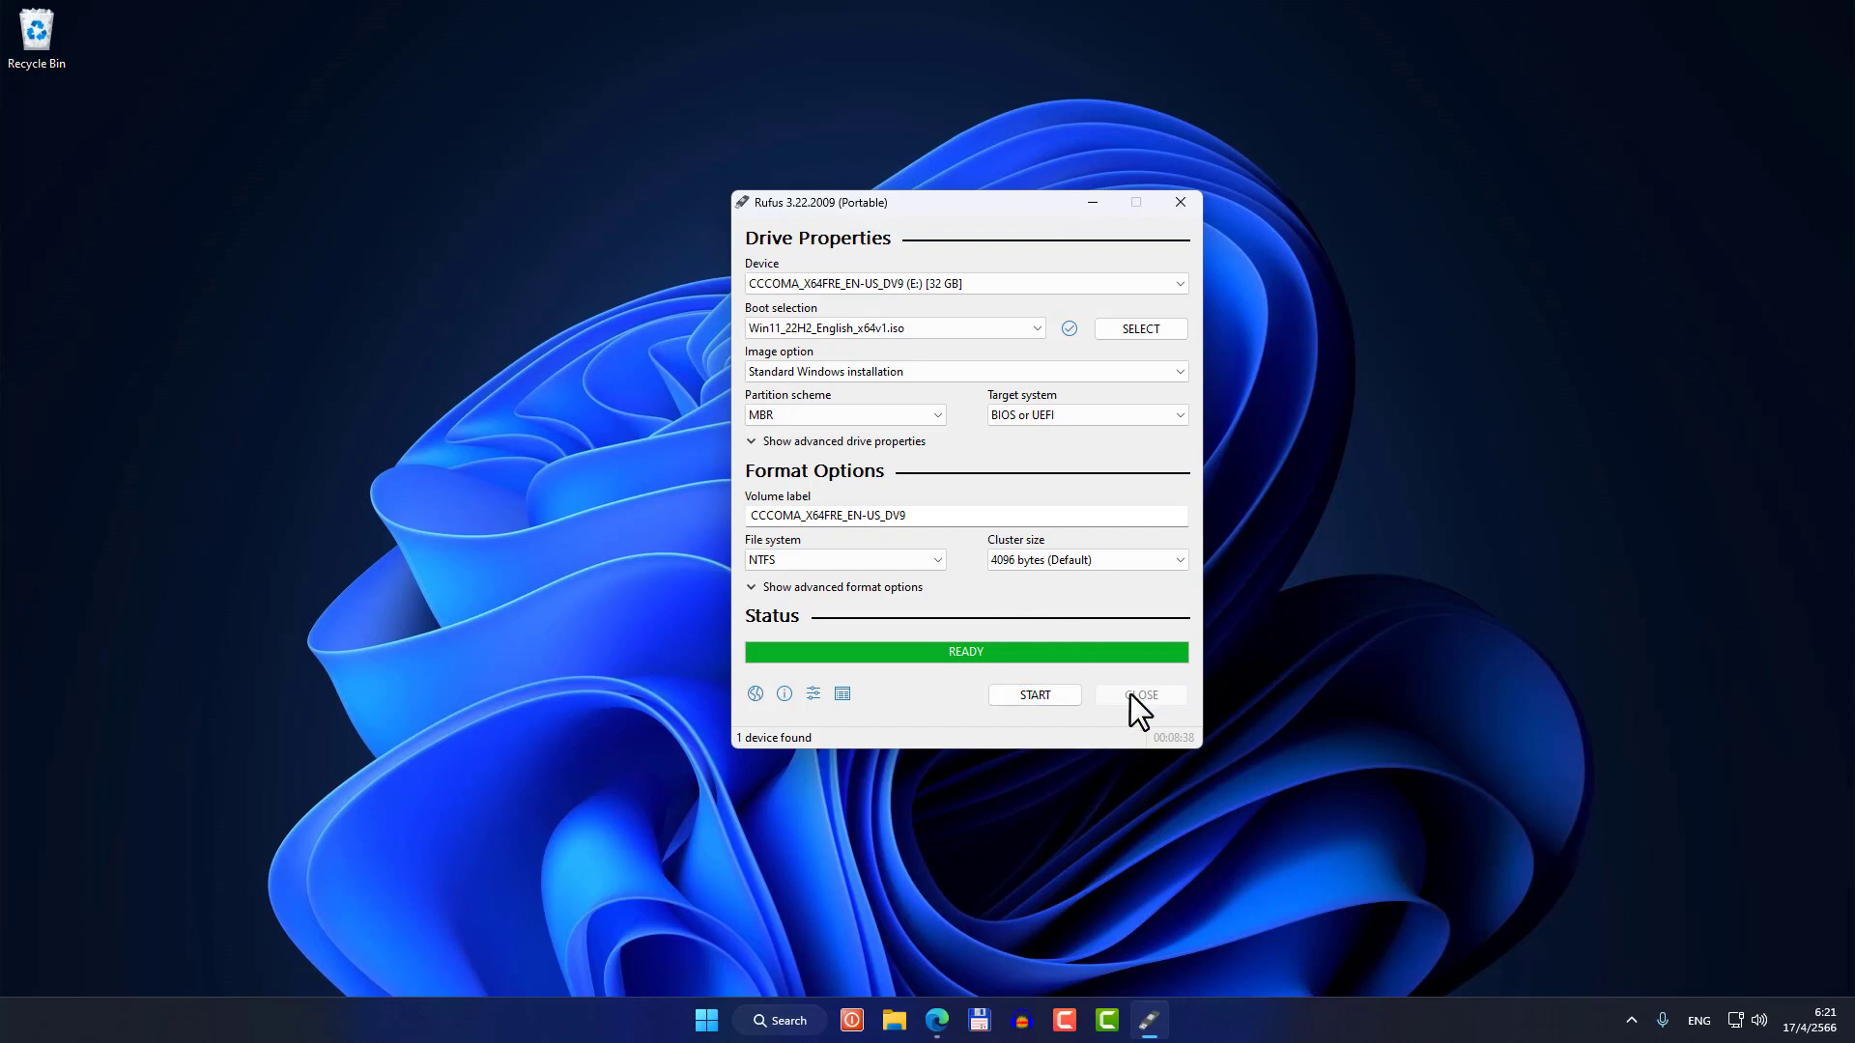
Step: Switch to File Explorer, inspect the files on the CCCOMA_X64FRE_EN-US_DV9 (E:) drive, and close the window
click(916, 1024)
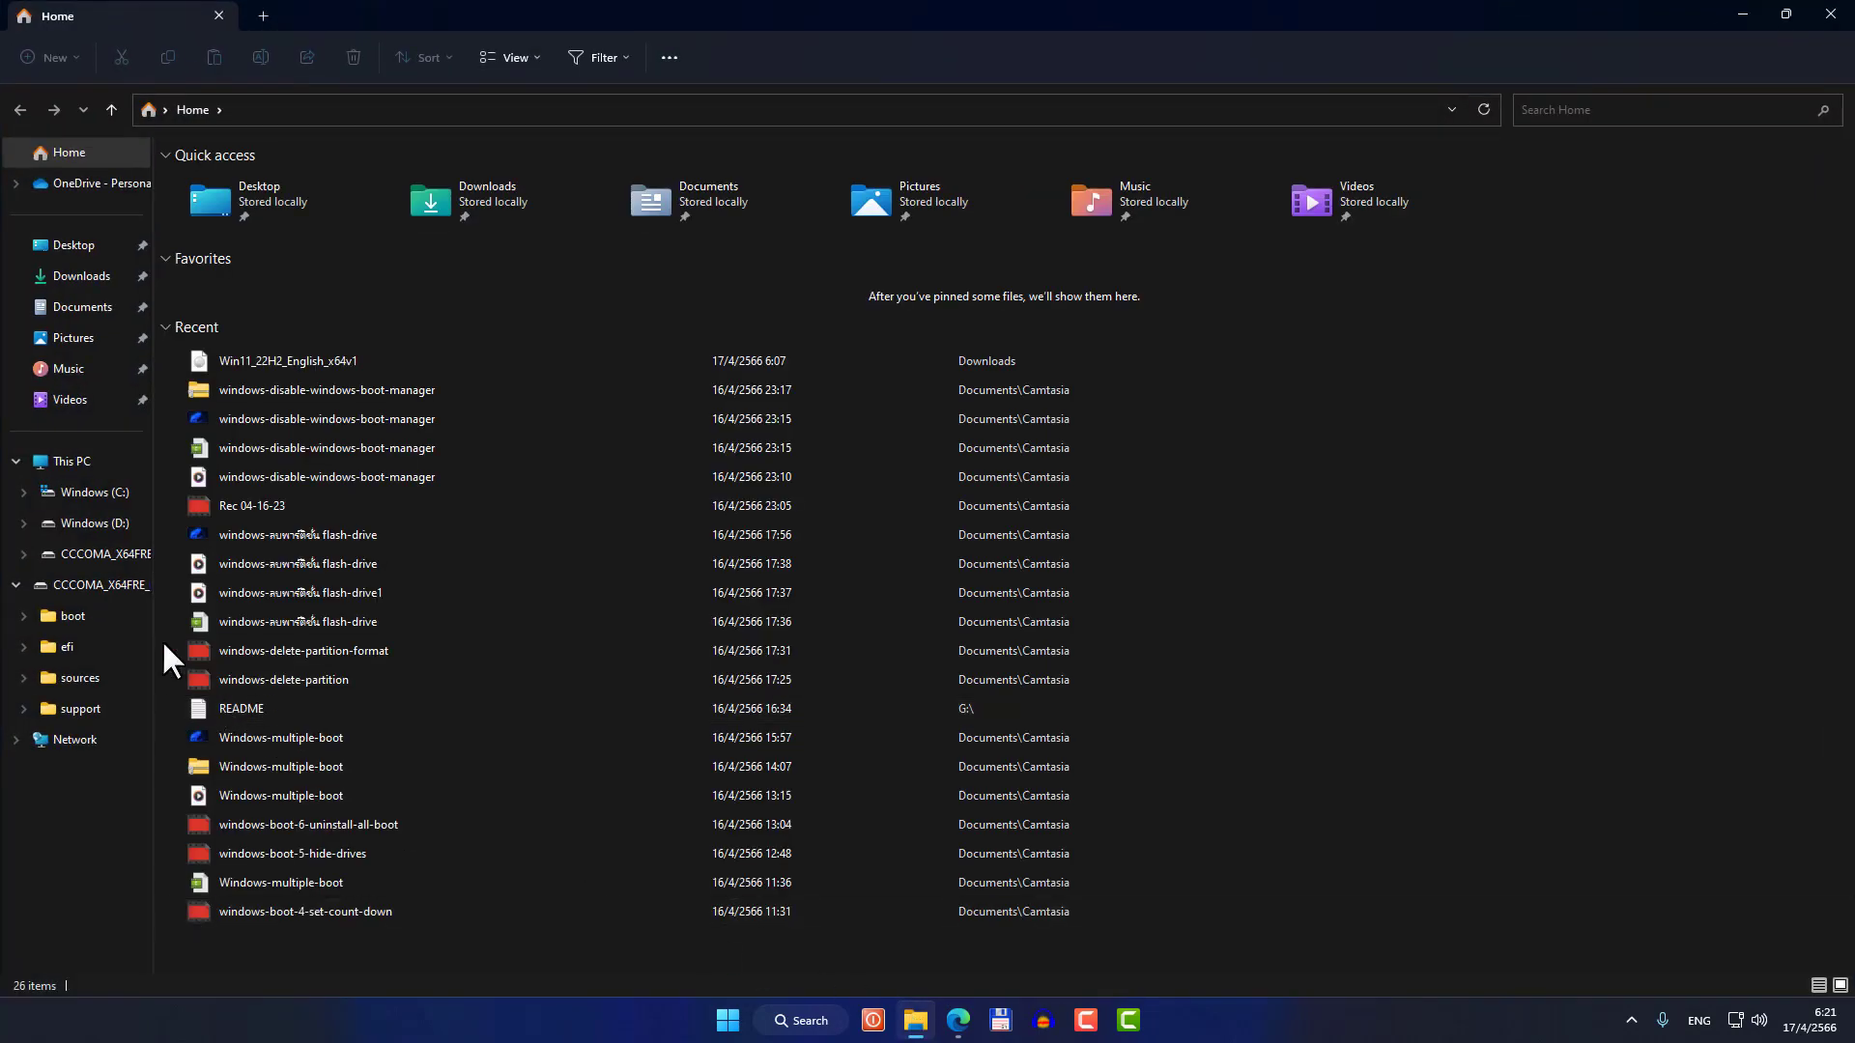
click(104, 465)
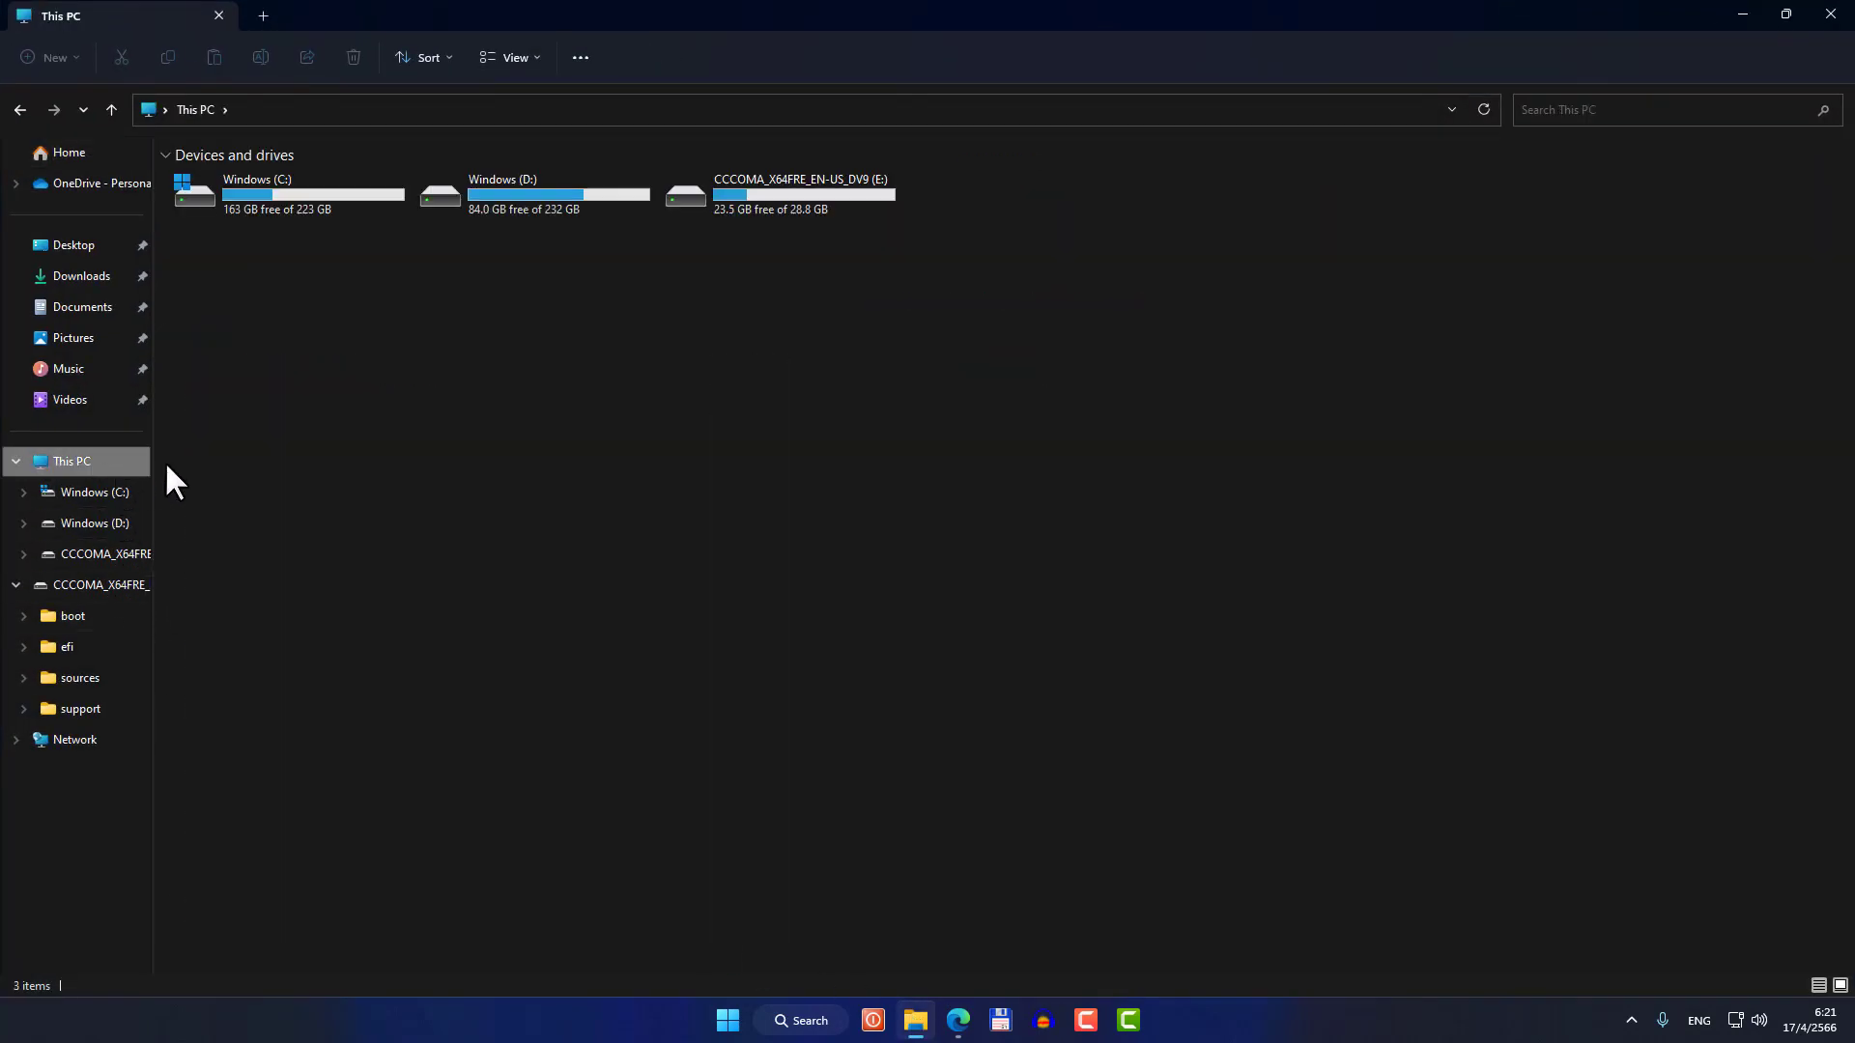
double_click(754, 193)
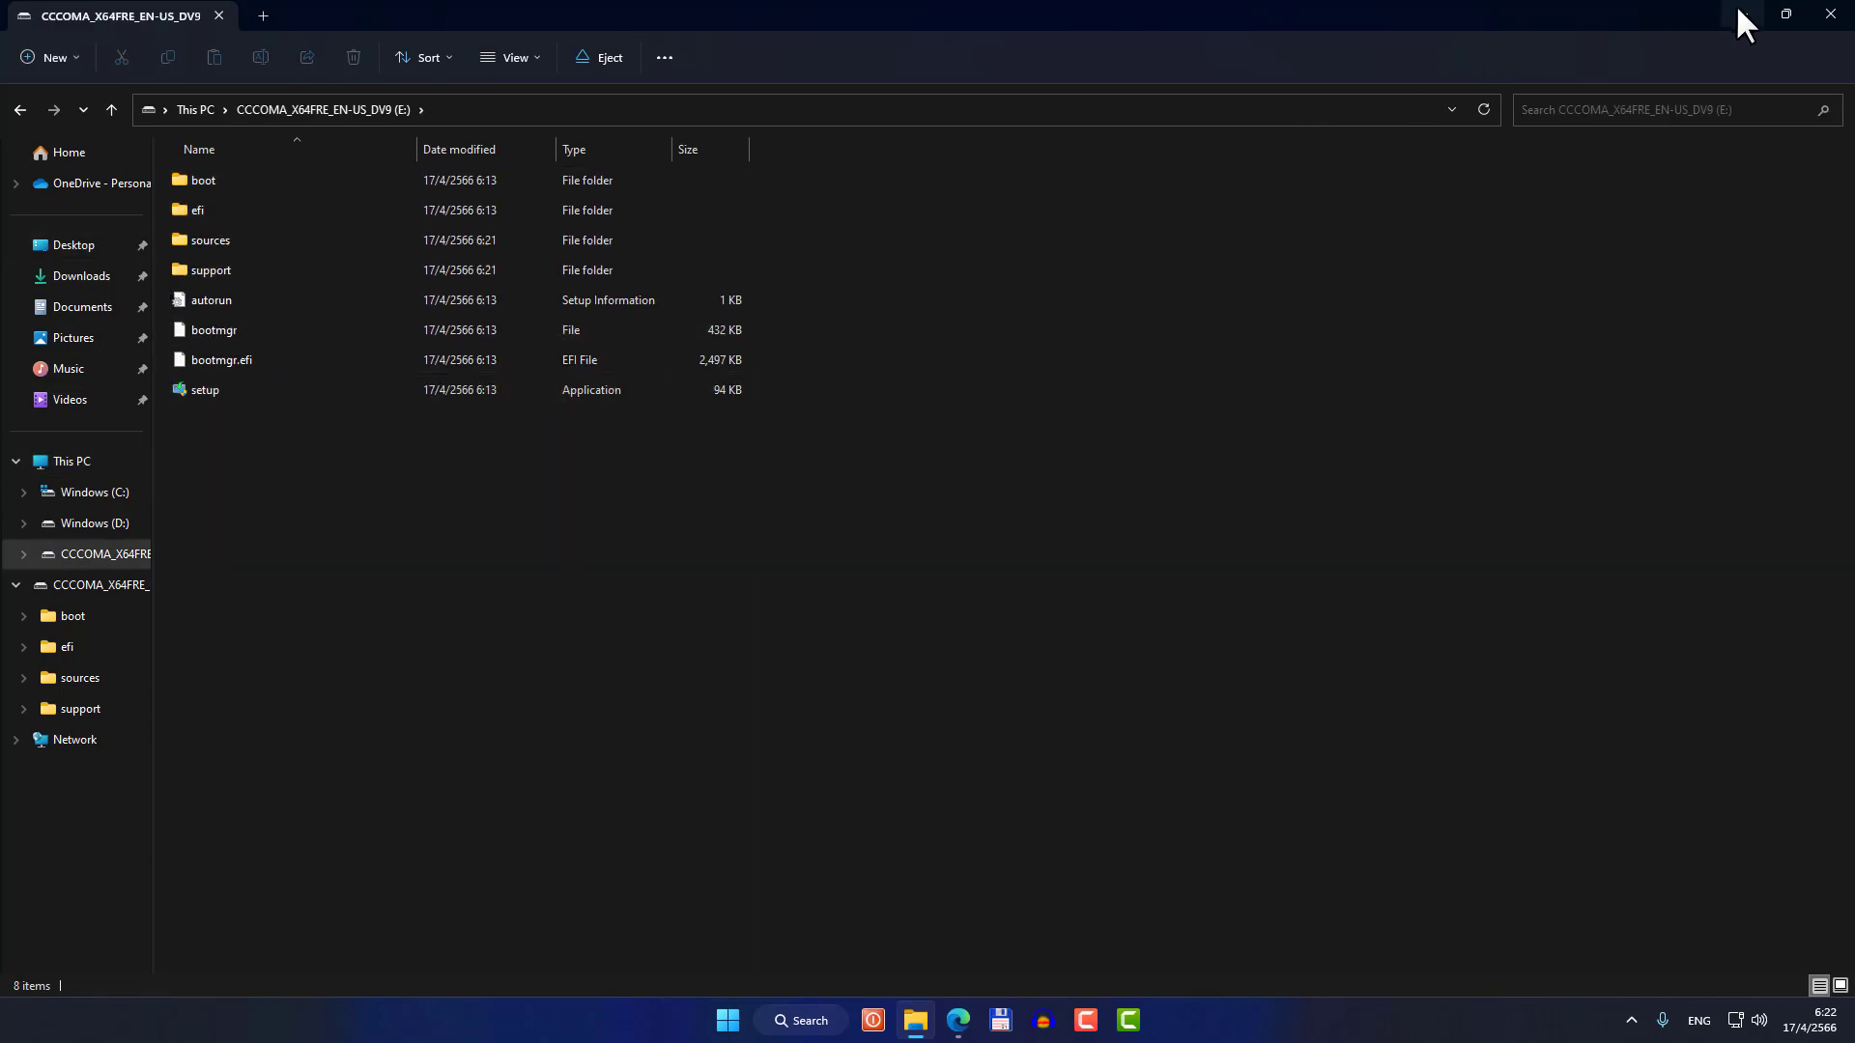
click(1828, 14)
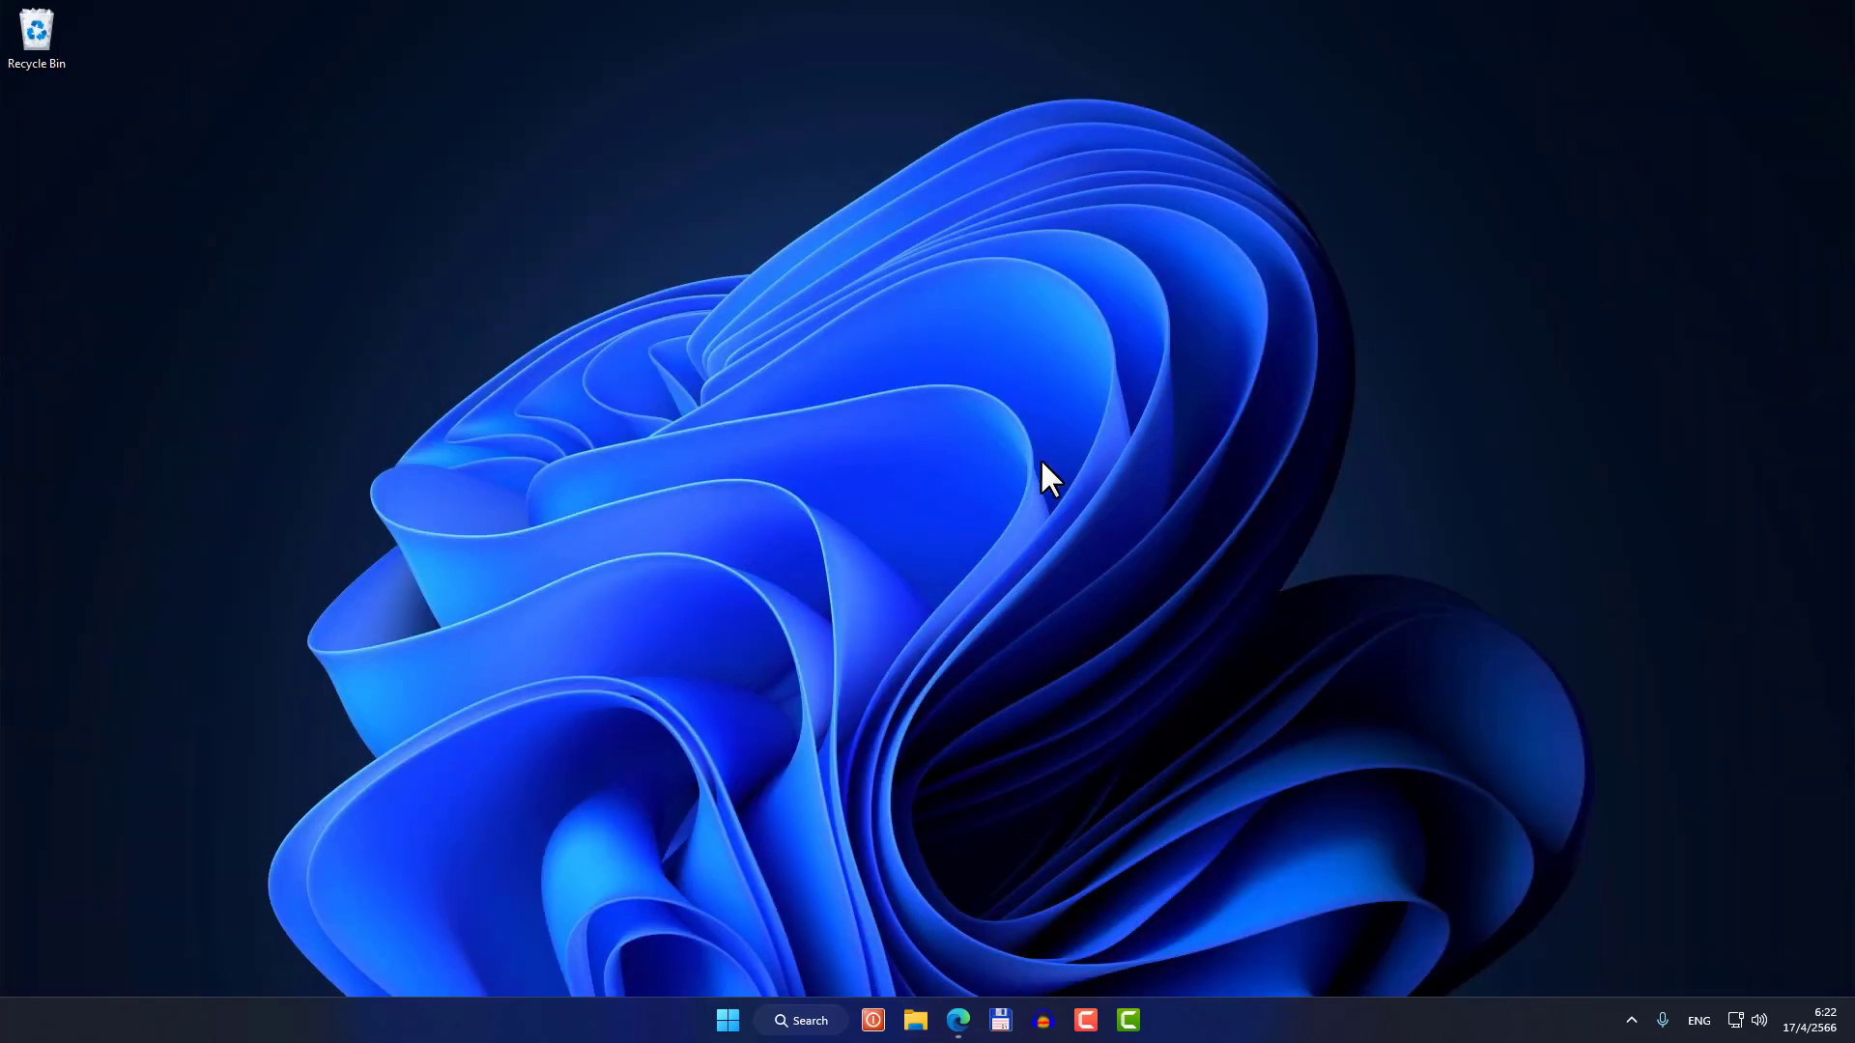